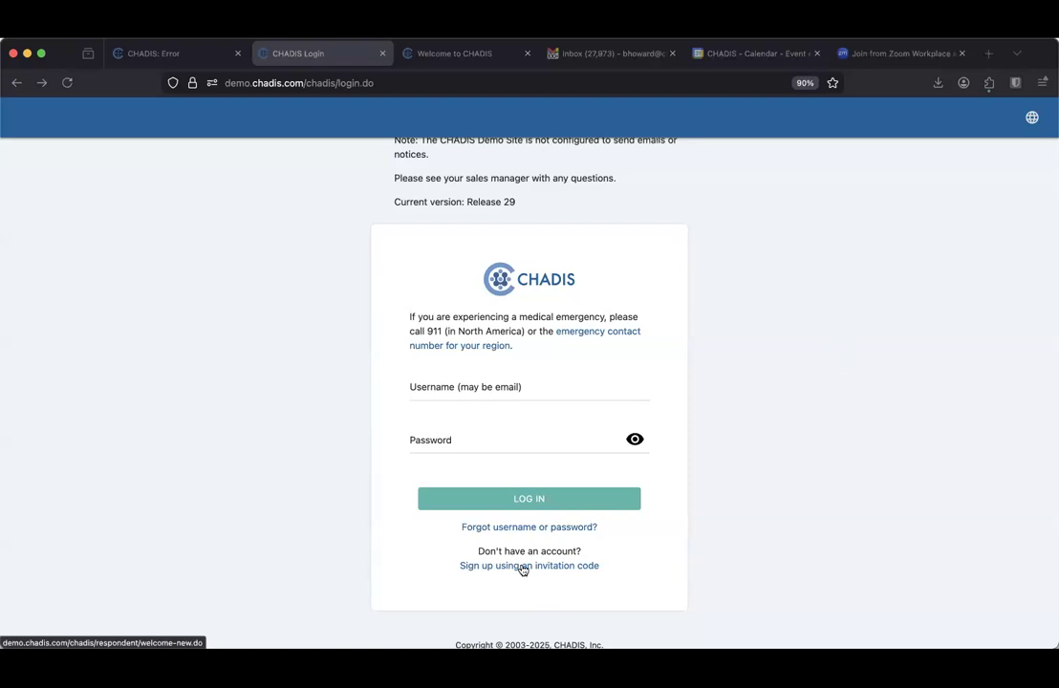
Go to the sign-up page for registering with an invitation code
left_click(523, 570)
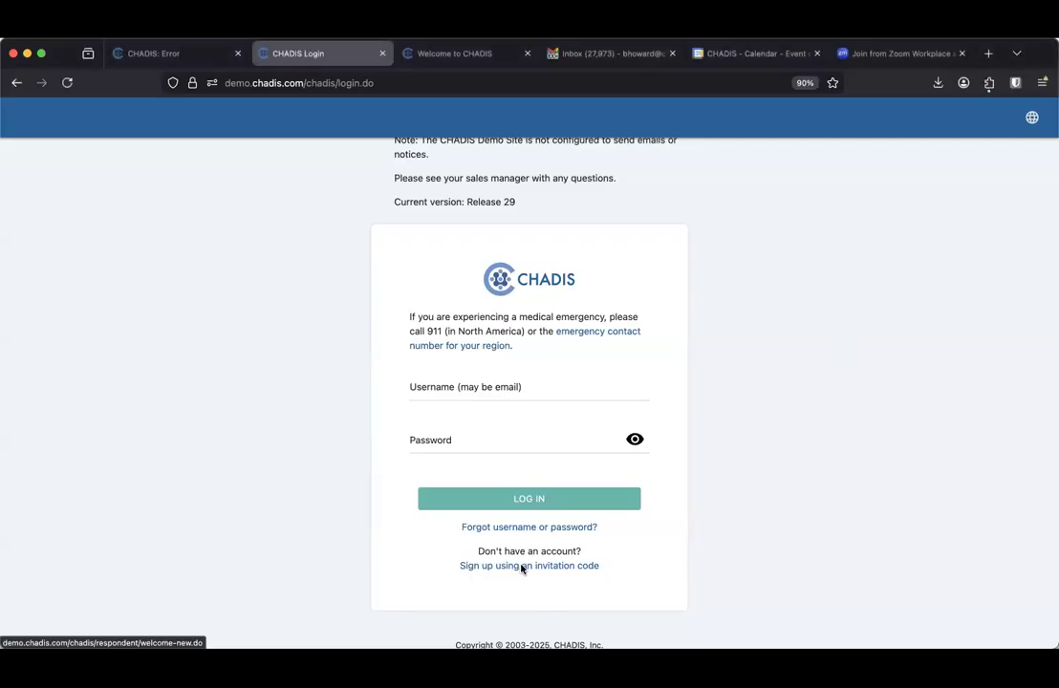
Enter the invitation code and the parent's first and last name
left_click(464, 332)
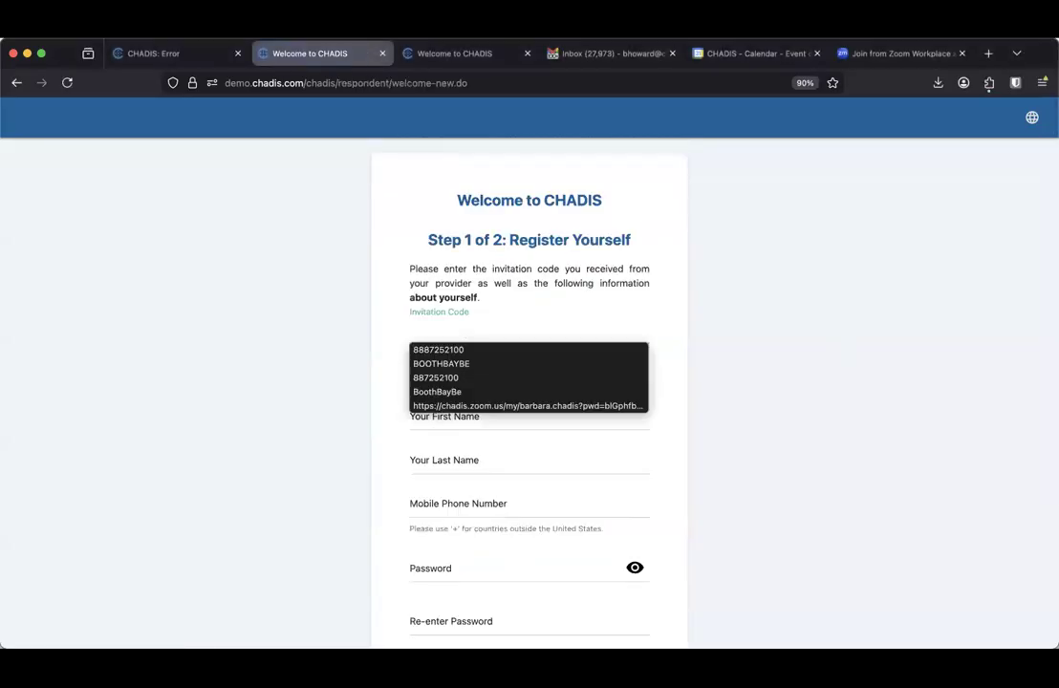
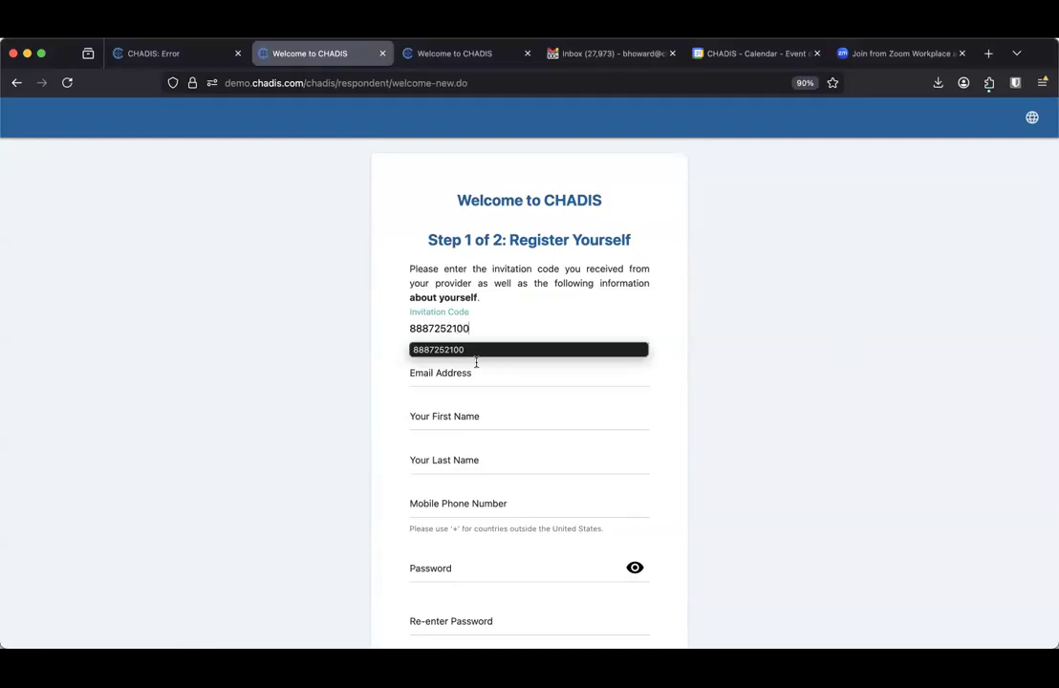
left_click(449, 417)
type("Mom")
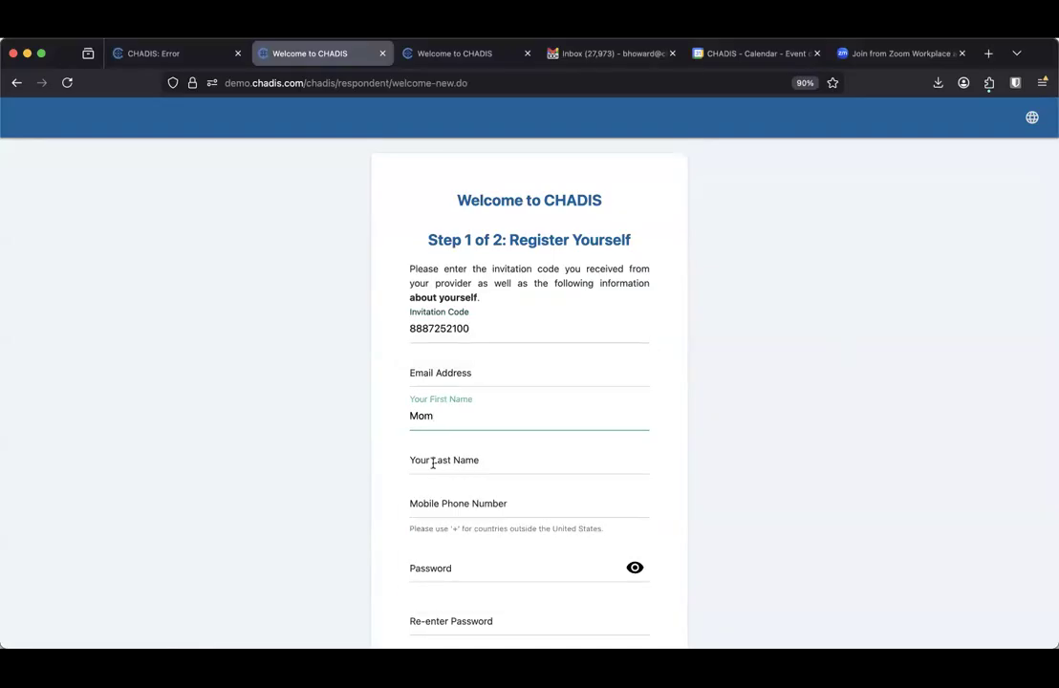
left_click(432, 463)
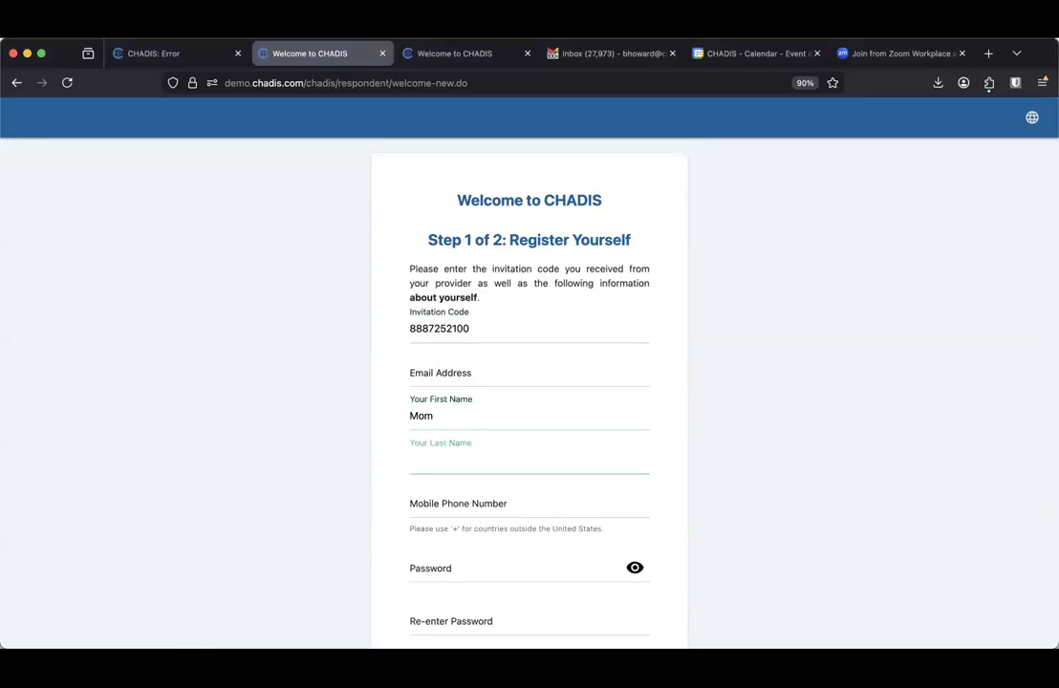
type("Smith")
Set and confirm the account password, accept the Terms of Use, and register
left_click(446, 571)
type("a")
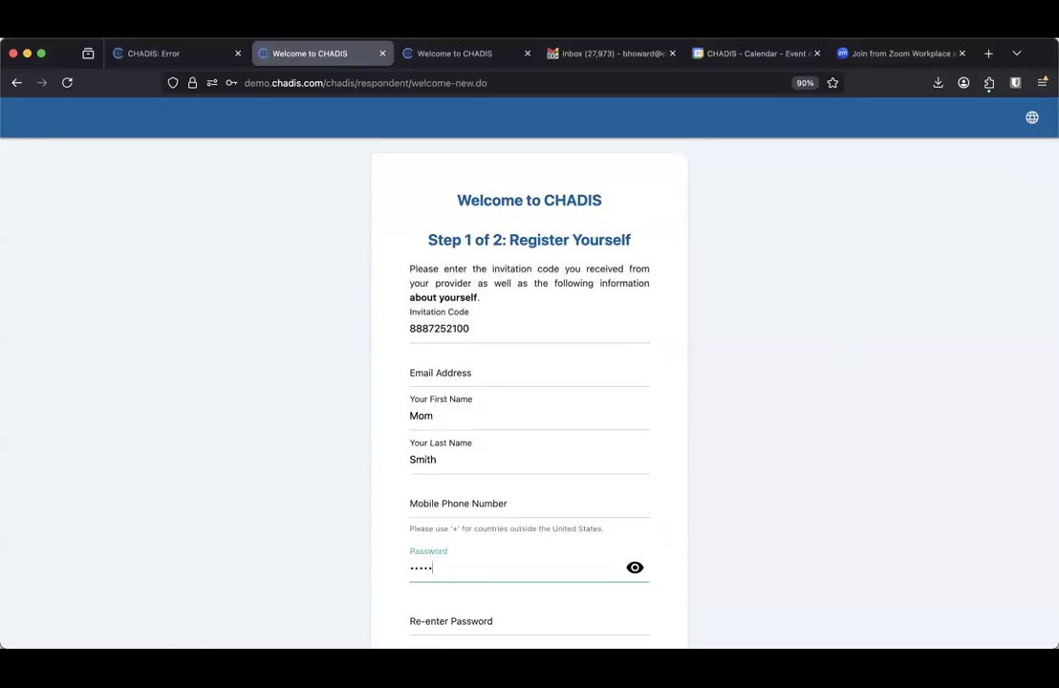
type("a")
left_click(460, 611)
type("aaa")
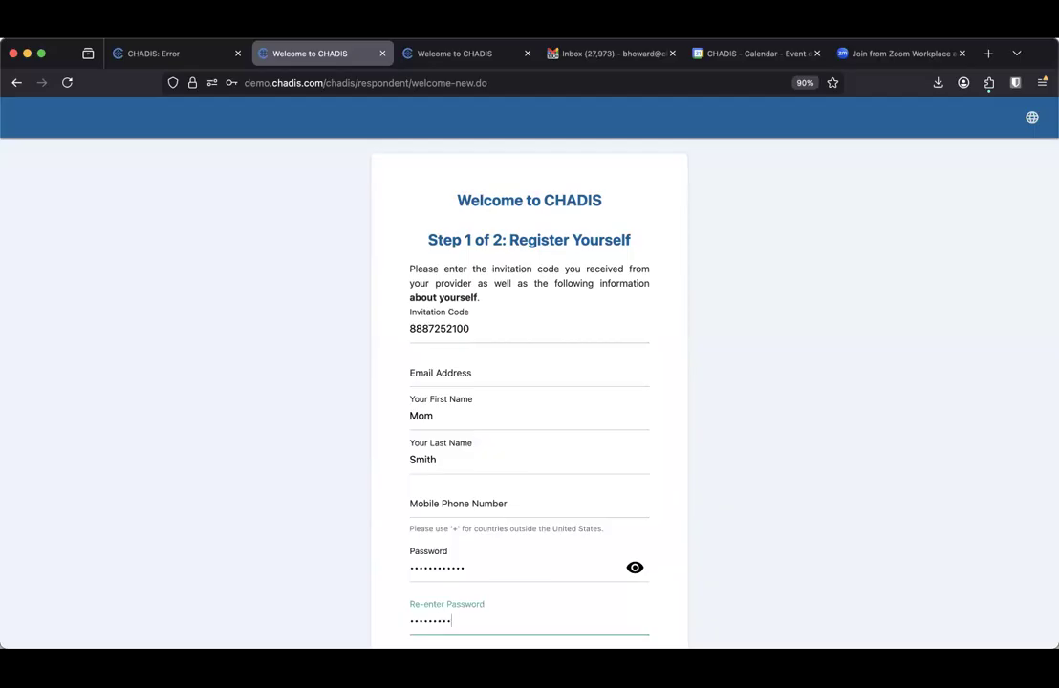
scroll(493, 614, "down", 4)
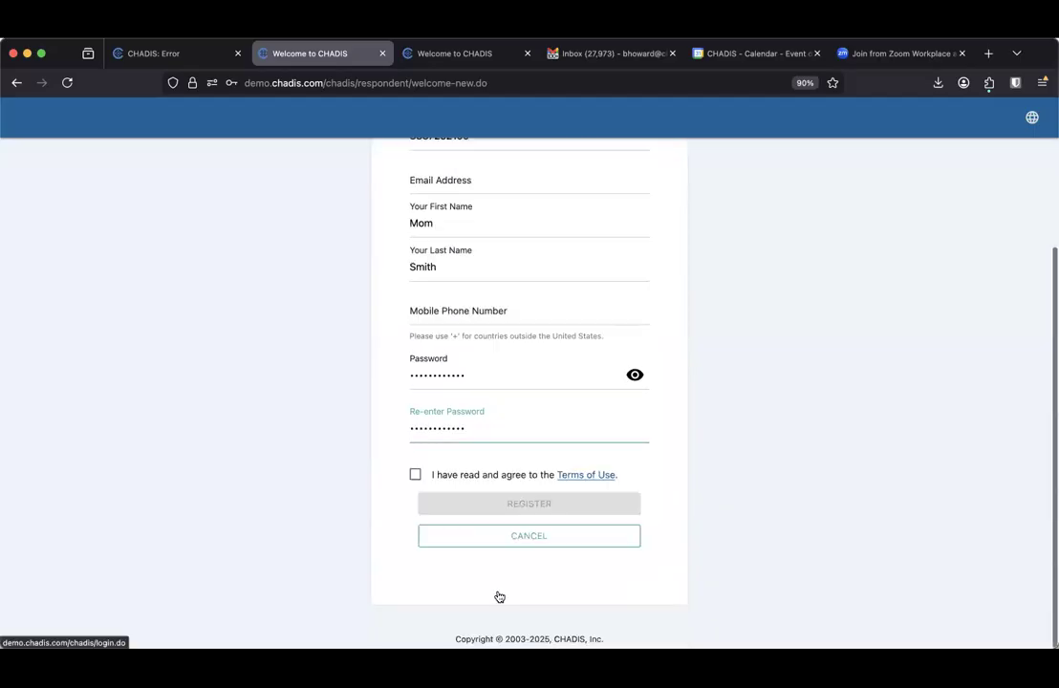
left_click(416, 476)
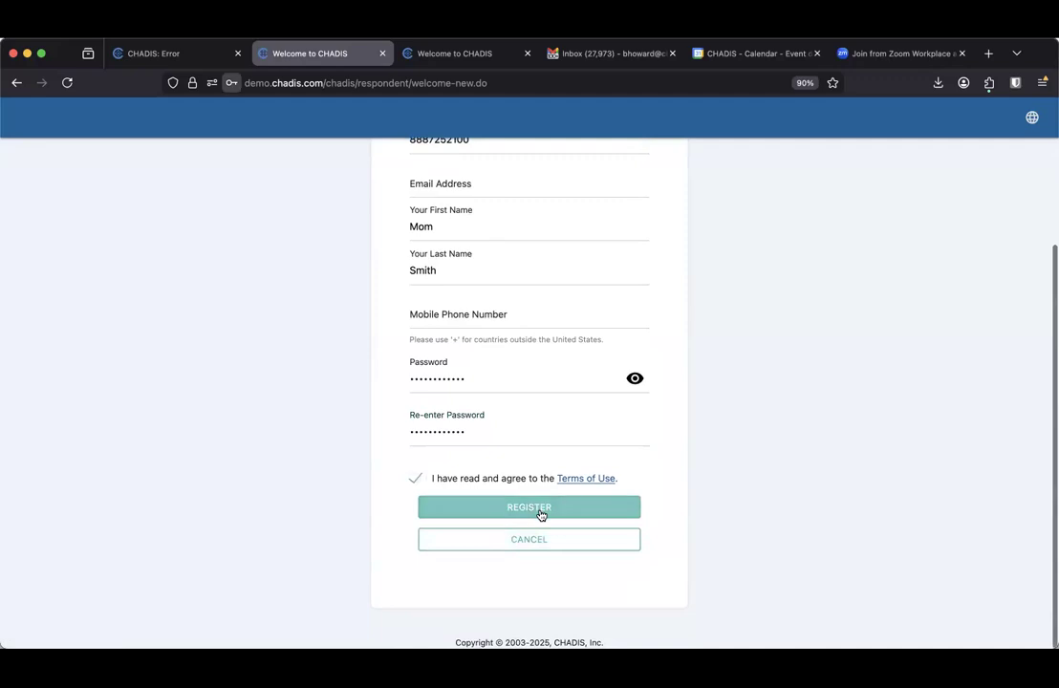
left_click(541, 511)
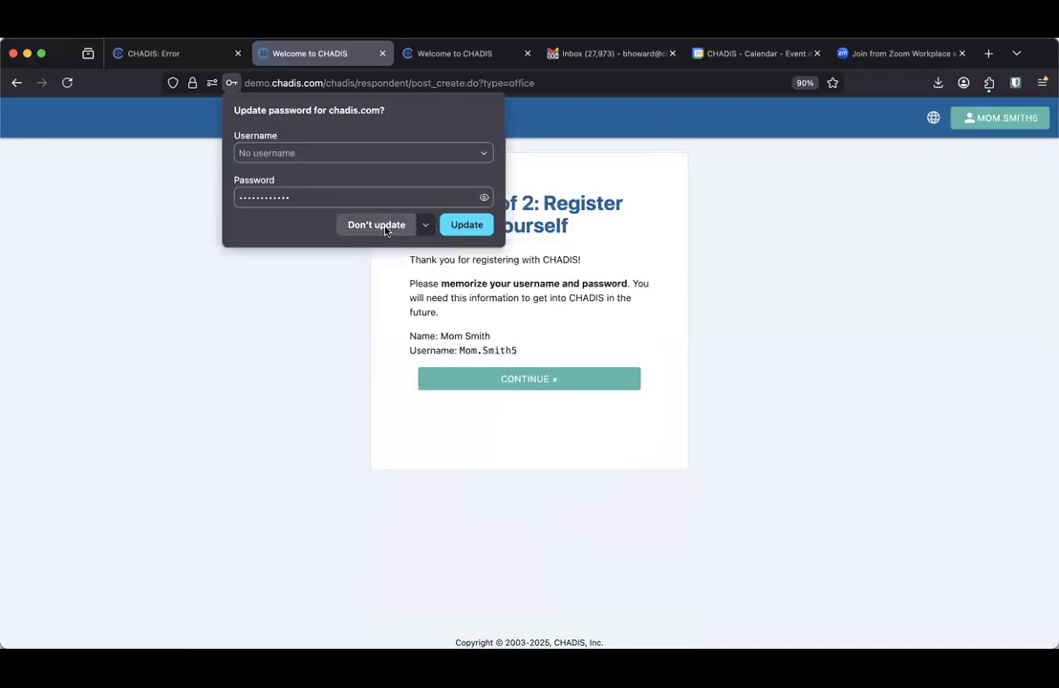
Dismiss the browser's password prompt and continue to the patient registration form
left_click(383, 228)
left_click(548, 380)
left_click(345, 297)
Enter the patient's first name, last name and birth date 11/11/0002
type("Sall")
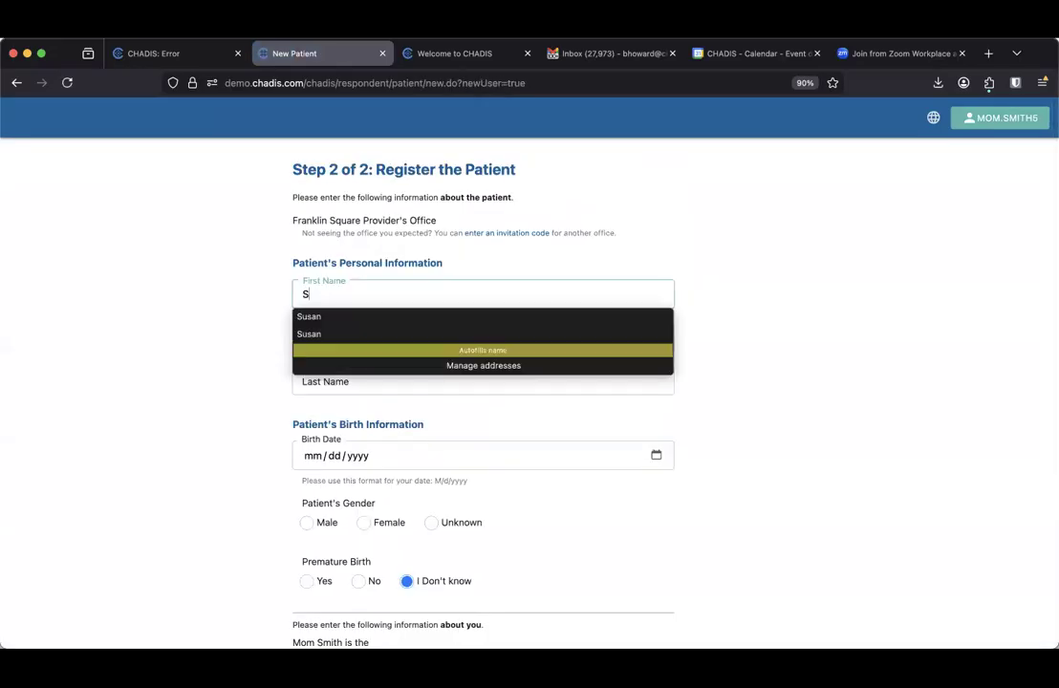
key("BackSpace")
type("tanley")
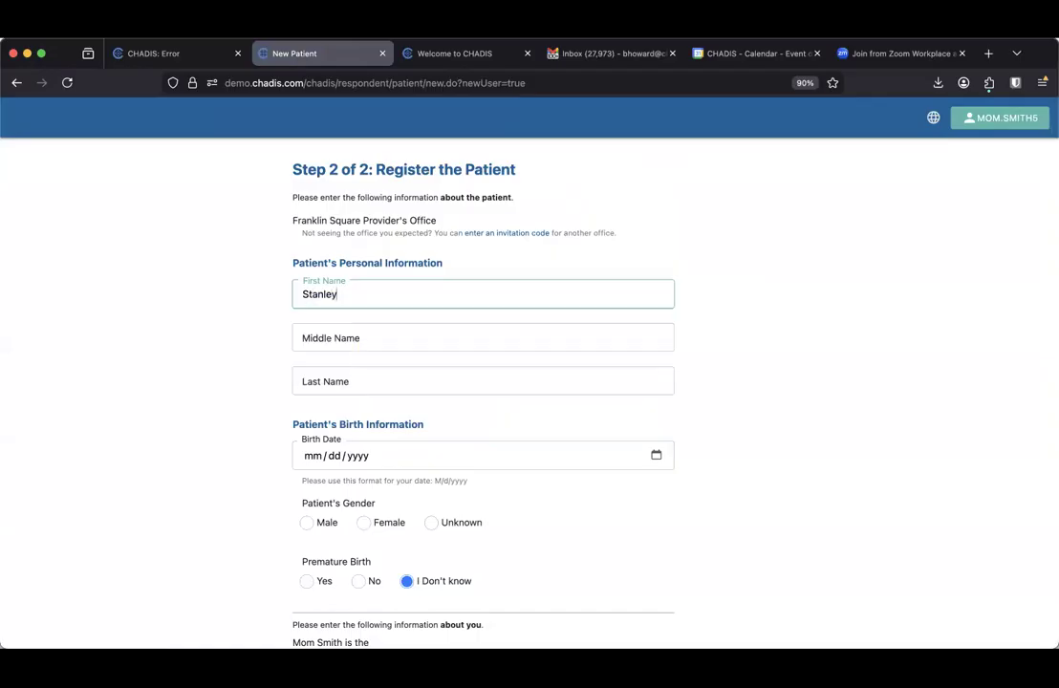
left_click(336, 384)
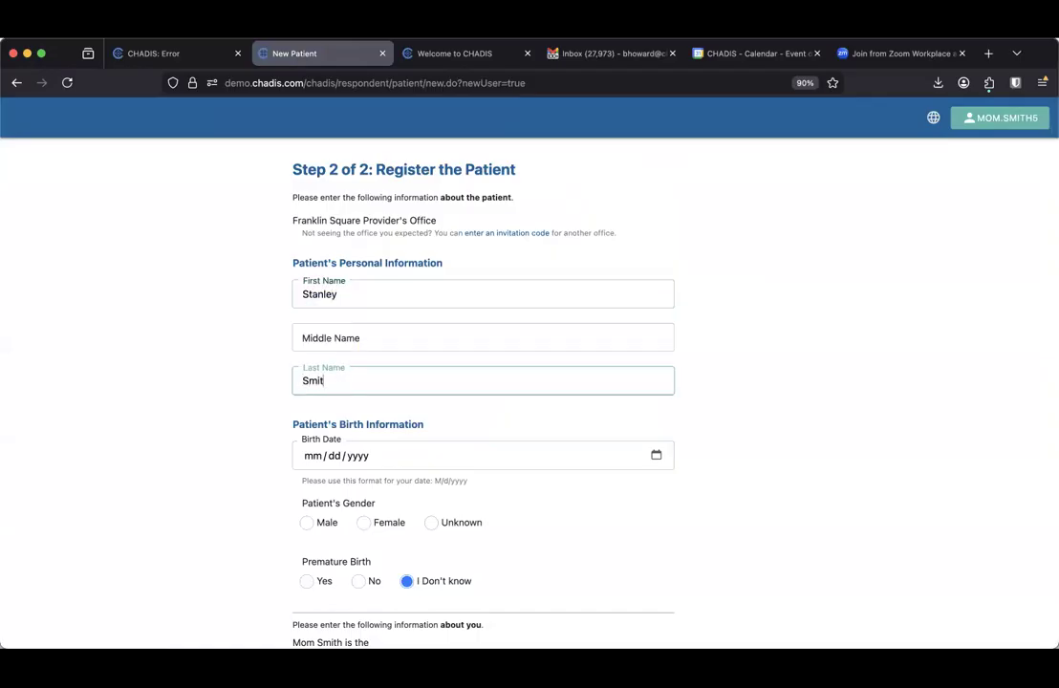
left_click(311, 459)
type("11/11/000")
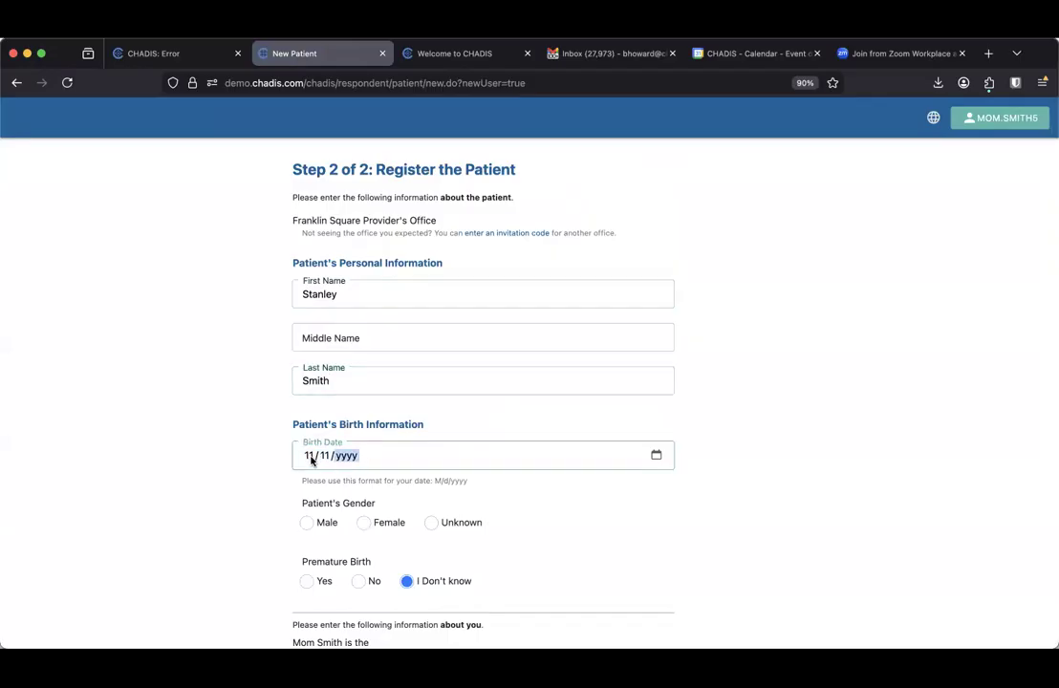
type("2")
Mark the patient Male, not premature, with Mother as the relationship, and submit
left_click(307, 522)
left_click(357, 581)
scroll(358, 583, "down", 3)
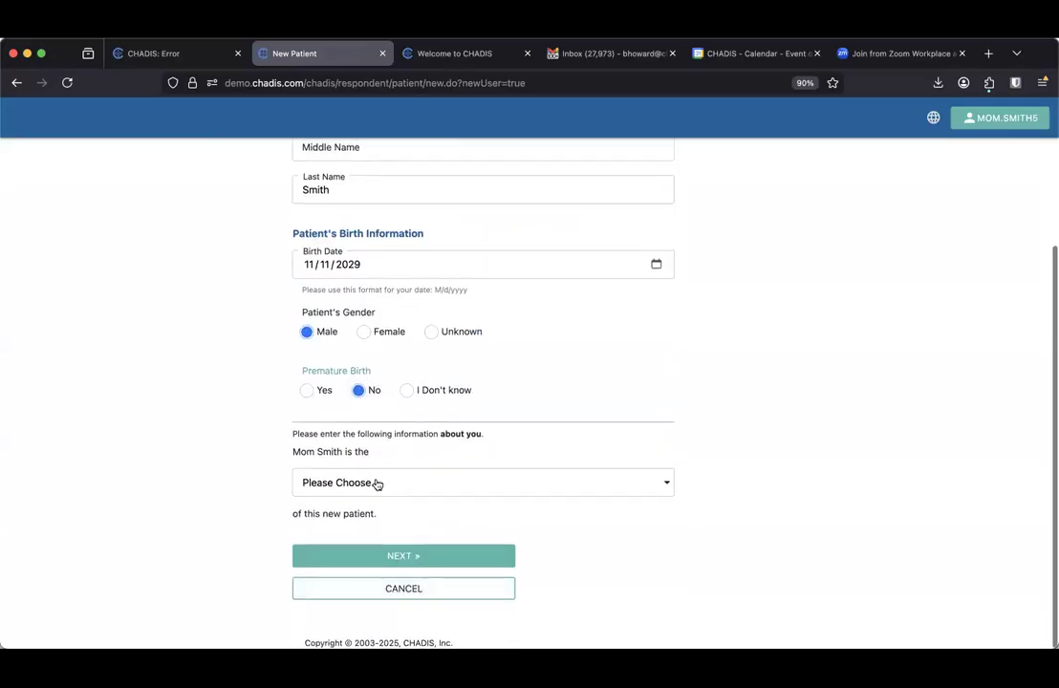
left_click(378, 485)
left_click(341, 243)
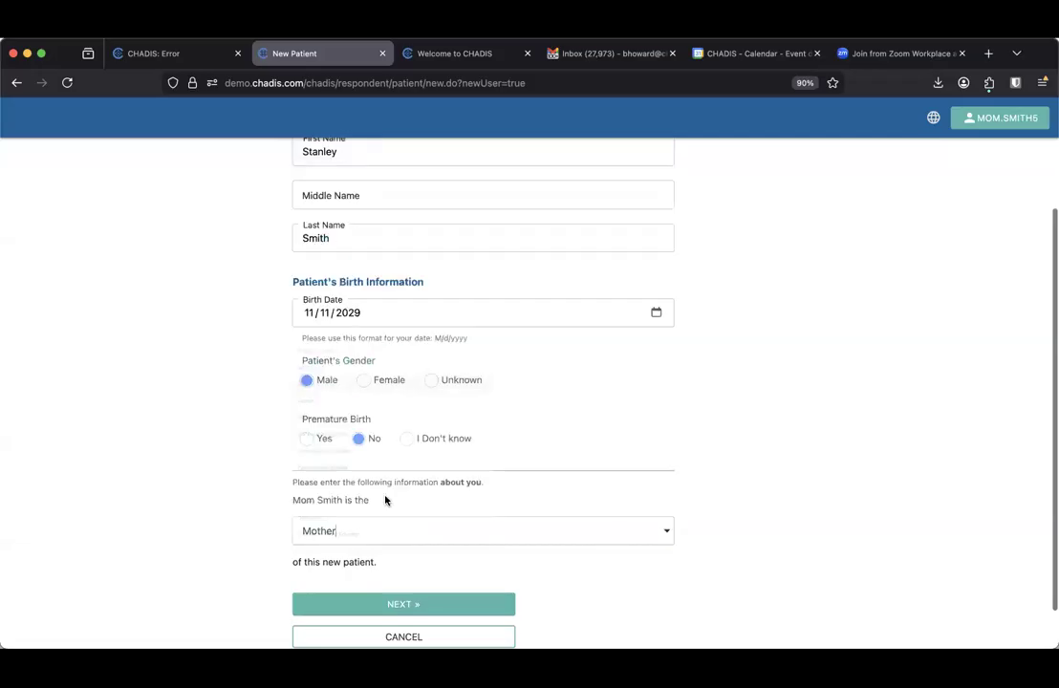
scroll(385, 516, "down", 1)
left_click(382, 554)
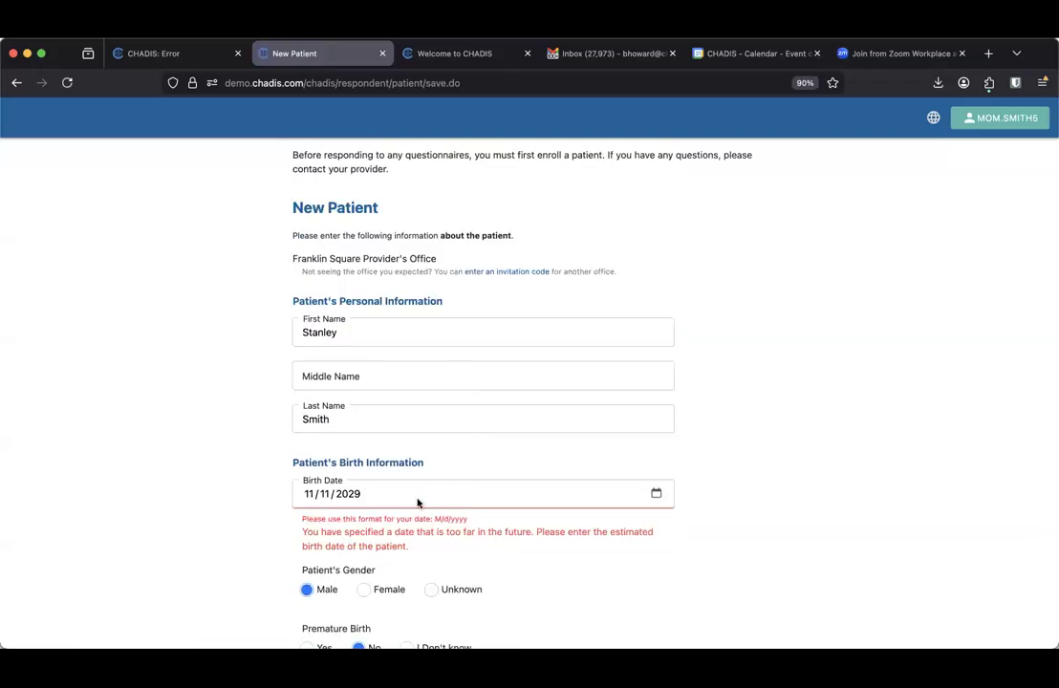
Correct the patient's birth year to 2019
left_click(358, 496)
type("2019")
scroll(451, 548, "down", 5)
Save the patient and answer demographics: Hispanic or Latino, zipcode, Medicaid insurance, White race
left_click(394, 558)
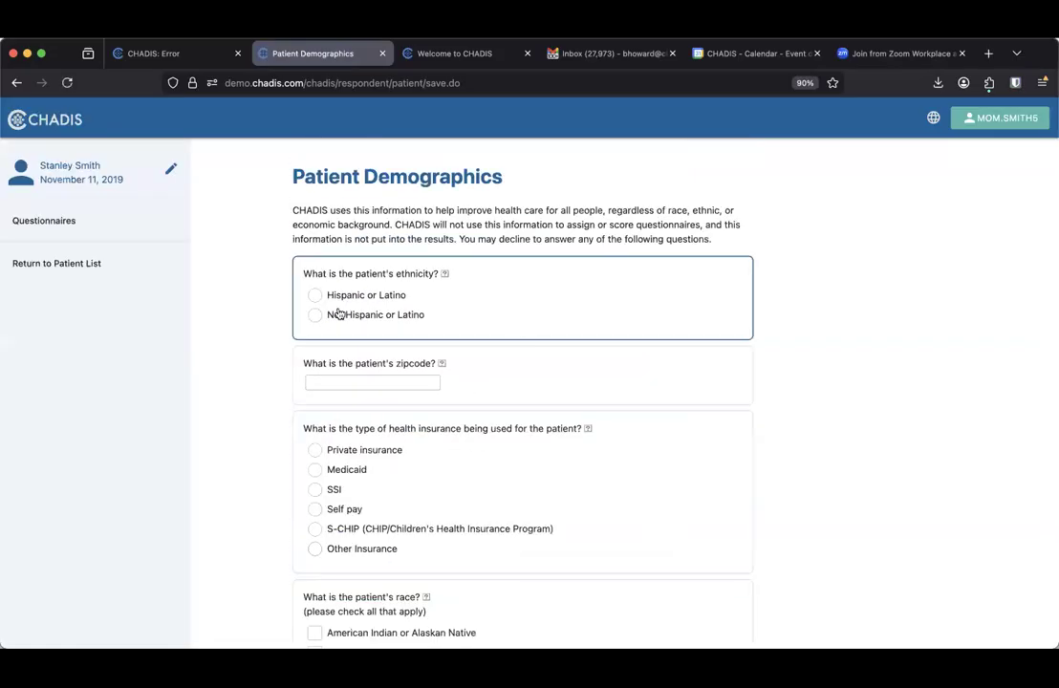
left_click(316, 296)
left_click(337, 382)
type("21210")
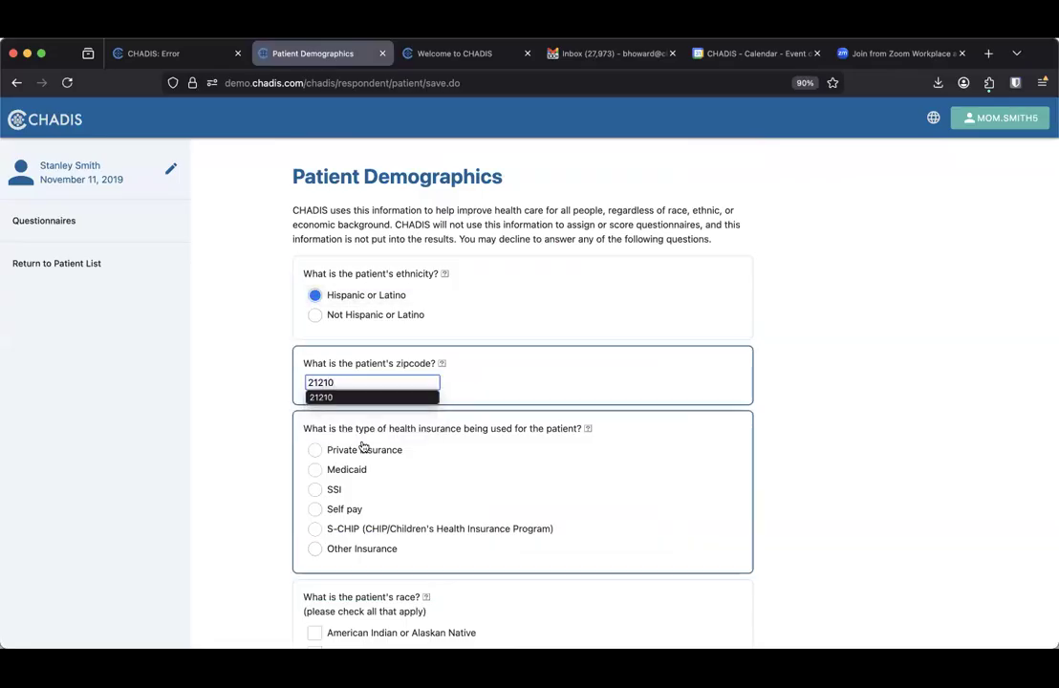
scroll(363, 447, "down", 2)
left_click(315, 409)
scroll(323, 423, "down", 3)
left_click(315, 490)
left_click(368, 559)
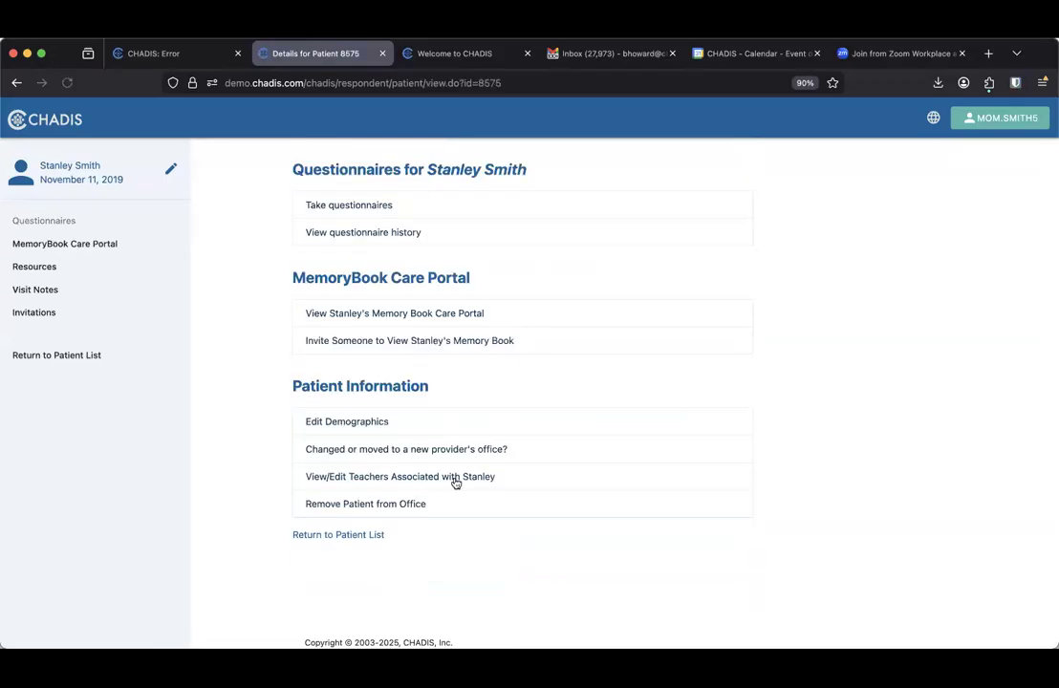
Start questionnaires with the provider and a Well-child Visit, opening the Family Assessment
left_click(390, 209)
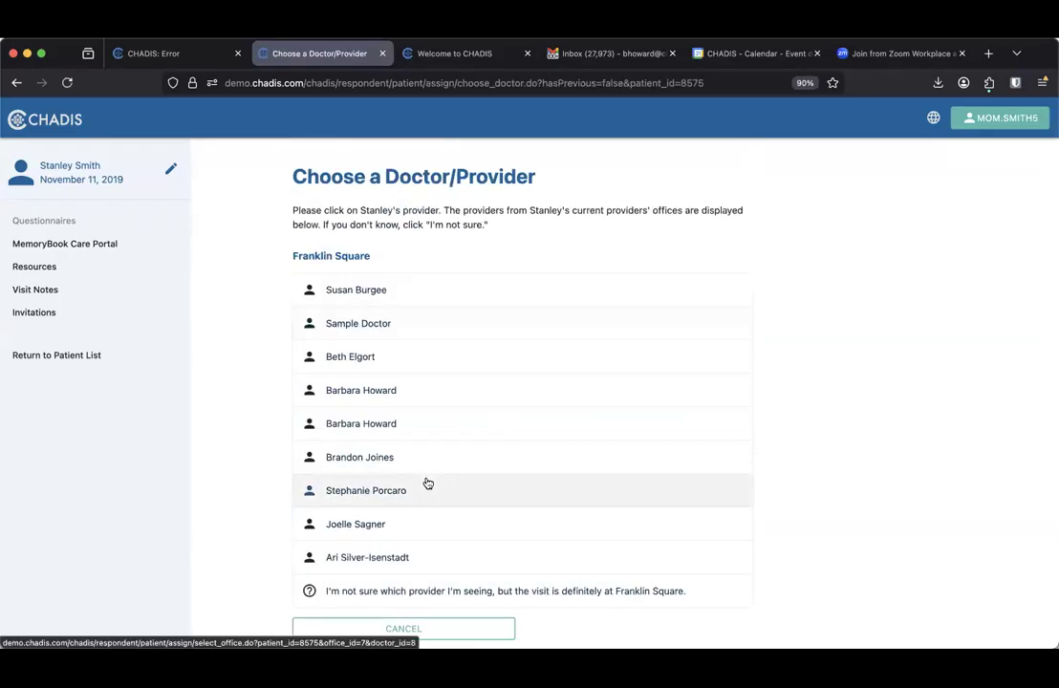
left_click(382, 390)
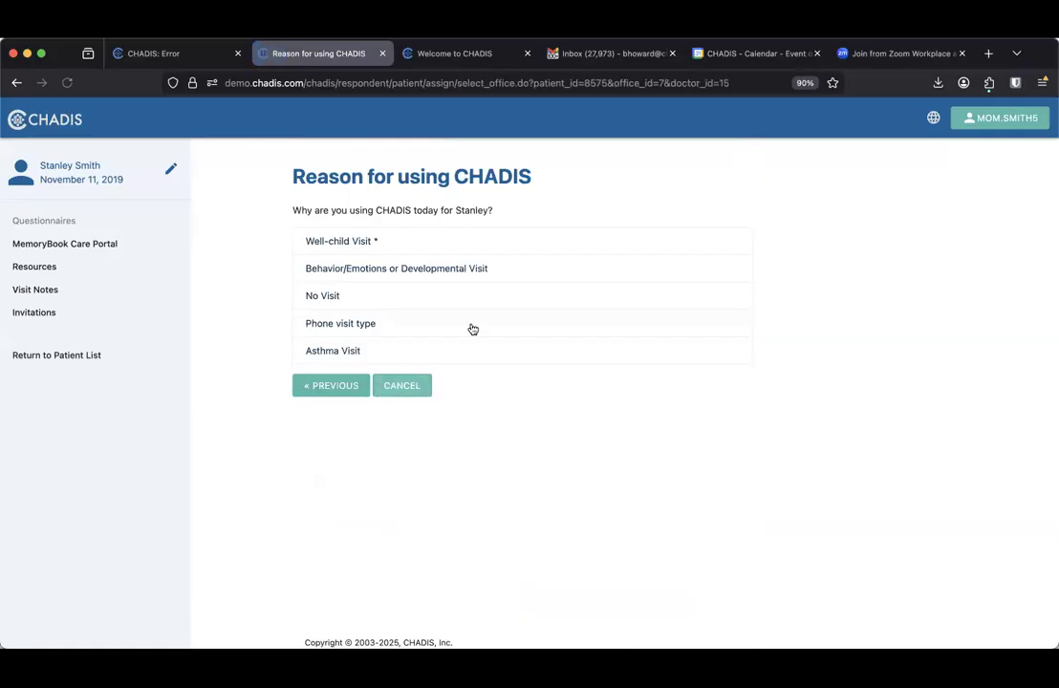
left_click(367, 247)
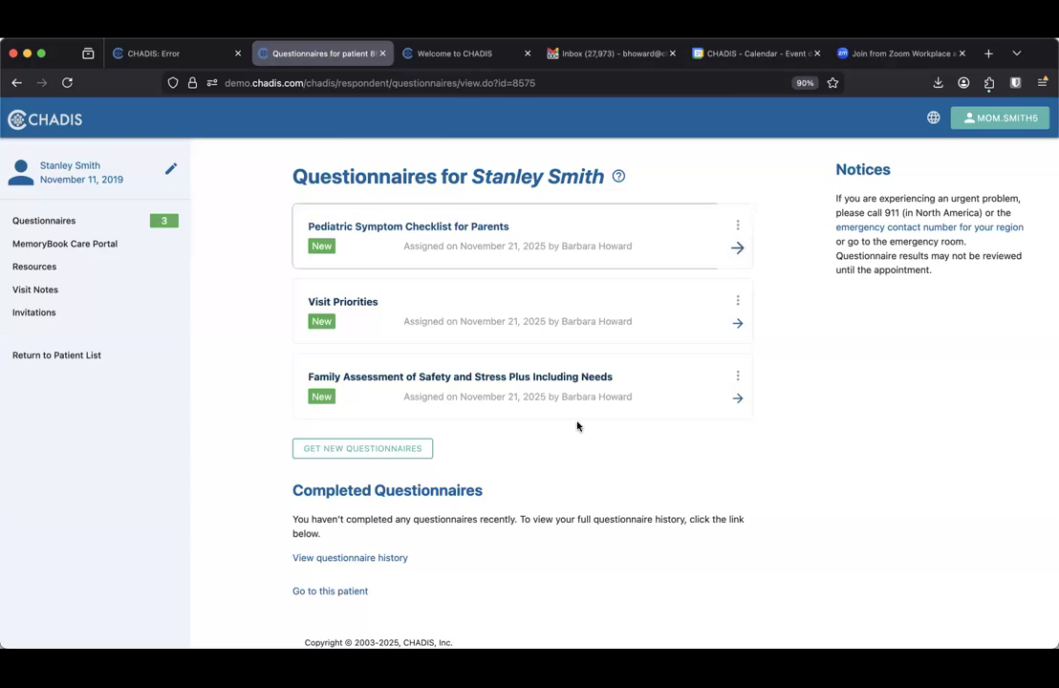
left_click(738, 400)
Answer No or Never true to the poison, smoke, food, yelling, hitting and stress questions
left_click(395, 389)
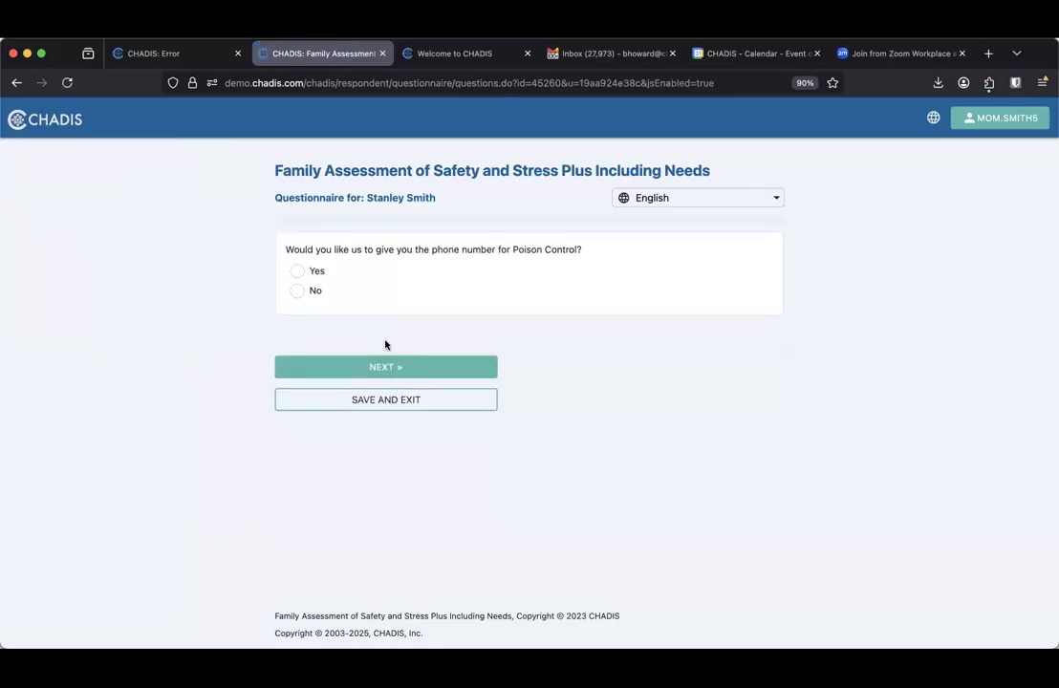
left_click(296, 292)
left_click(345, 366)
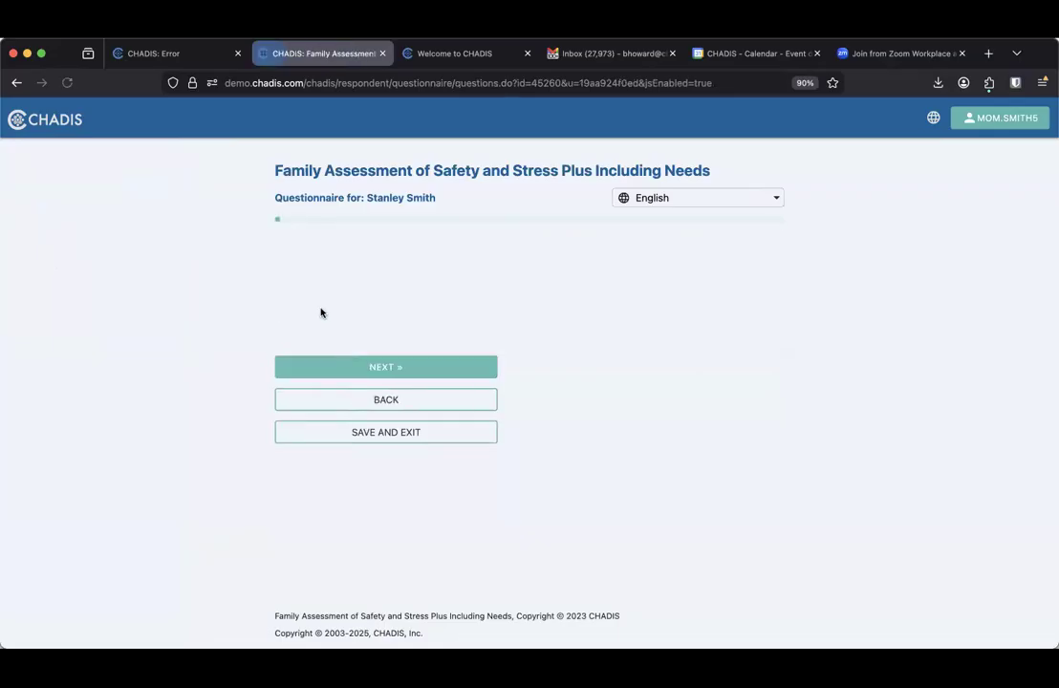
left_click(298, 292)
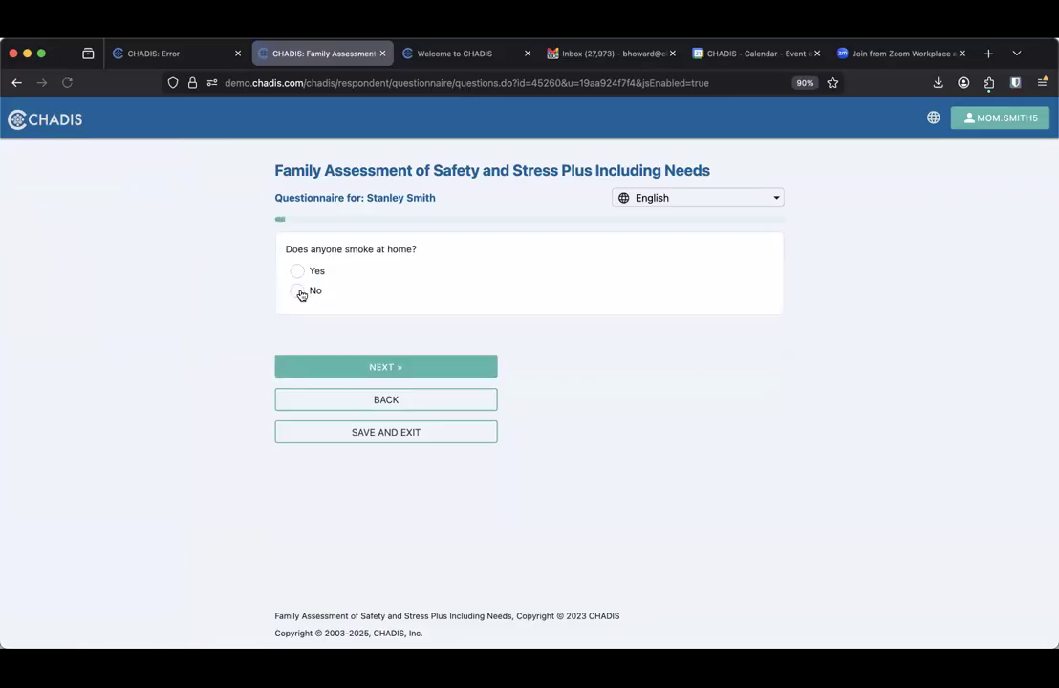
left_click(299, 290)
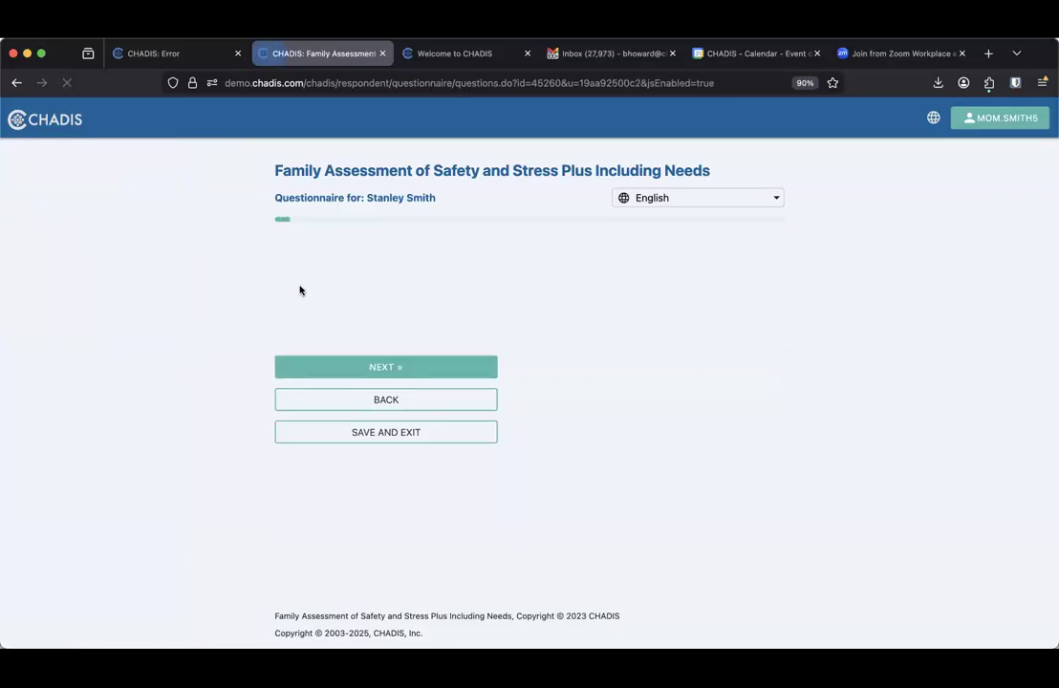
left_click(296, 314)
left_click(306, 312)
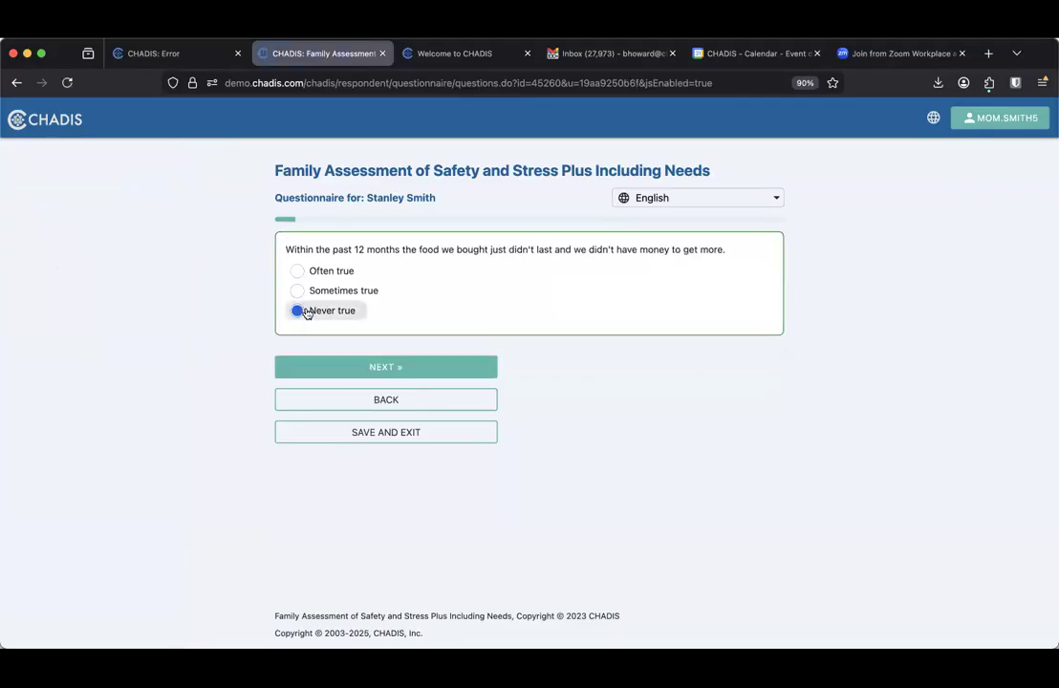
left_click(298, 307)
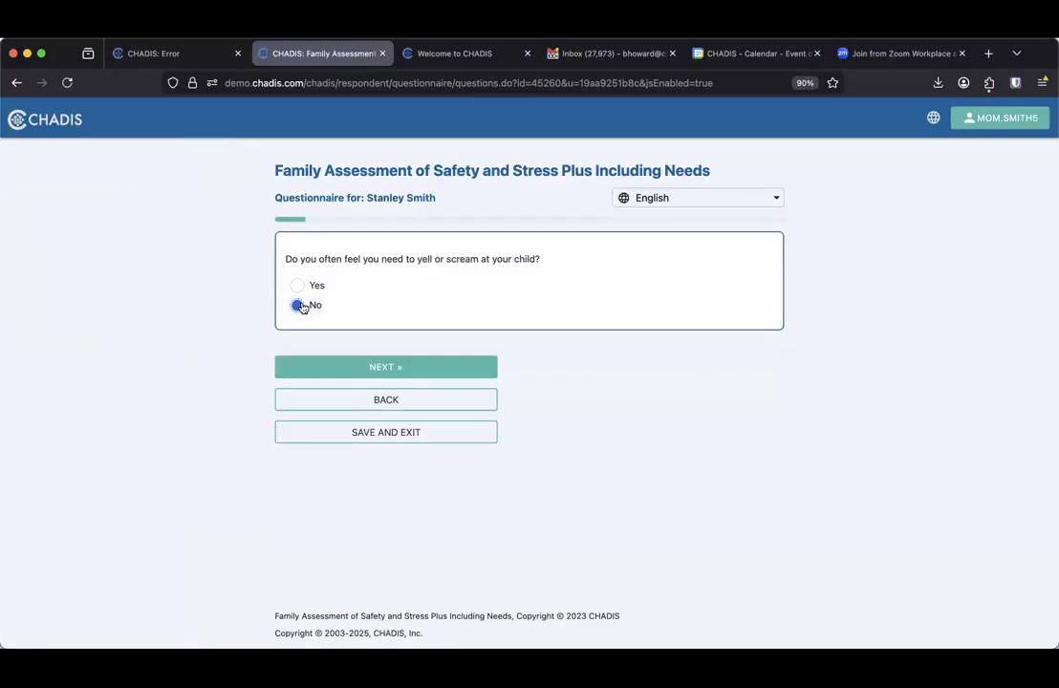
left_click(299, 292)
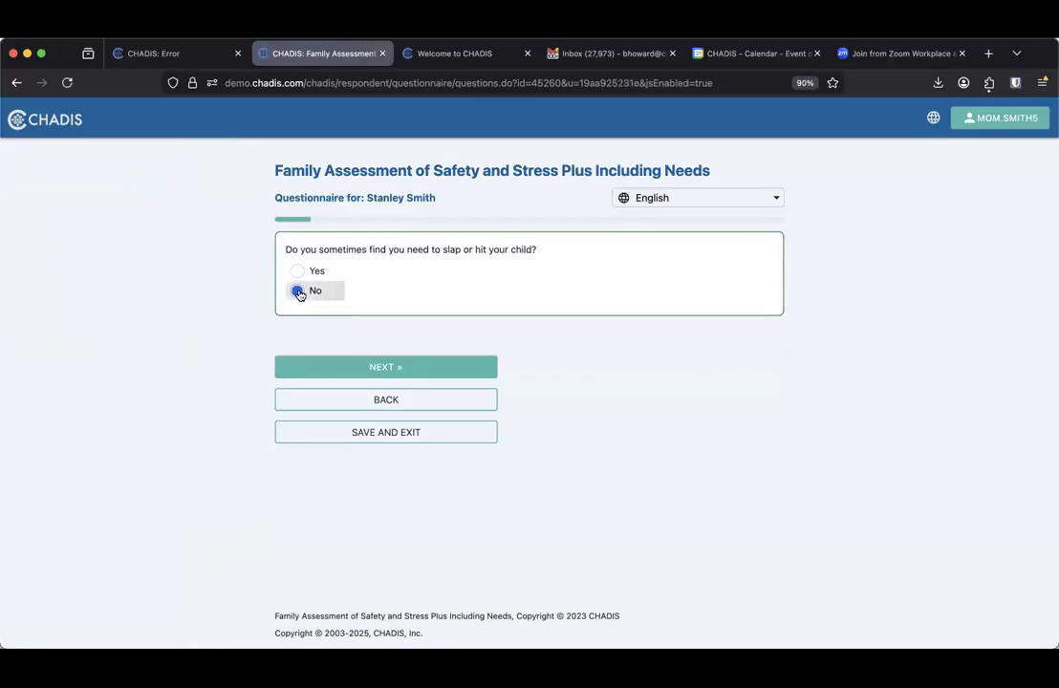
left_click(298, 293)
left_click(299, 291)
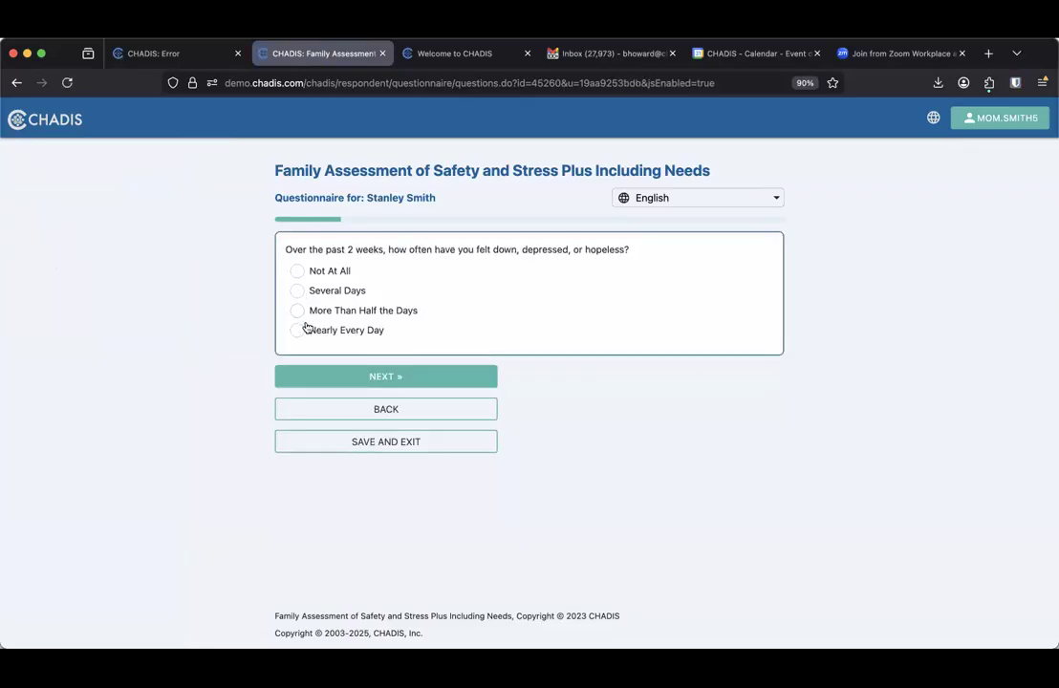
Answer feeling down nearly every day, marking friends, work and sleep as affected
left_click(298, 330)
left_click(298, 271)
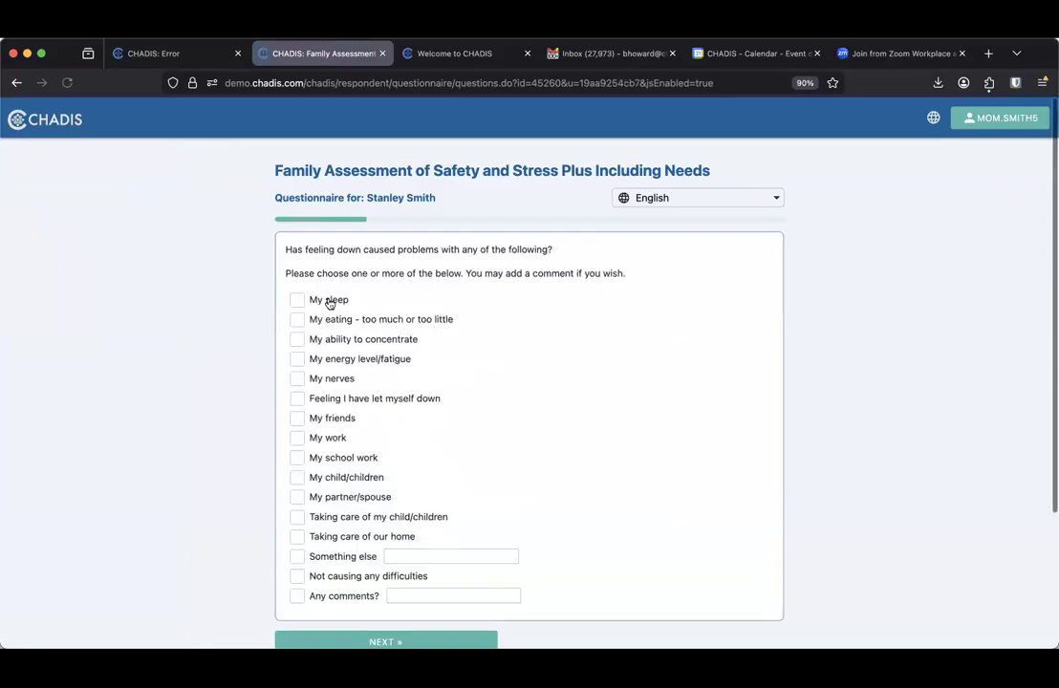
left_click(299, 458)
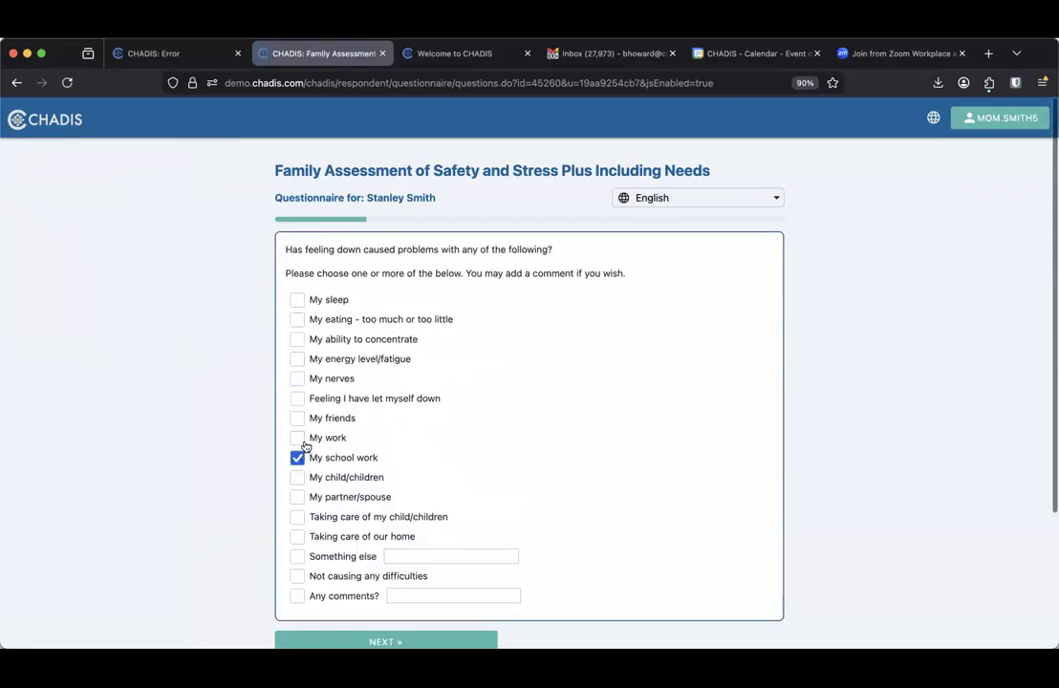
left_click(299, 438)
left_click(298, 458)
left_click(297, 418)
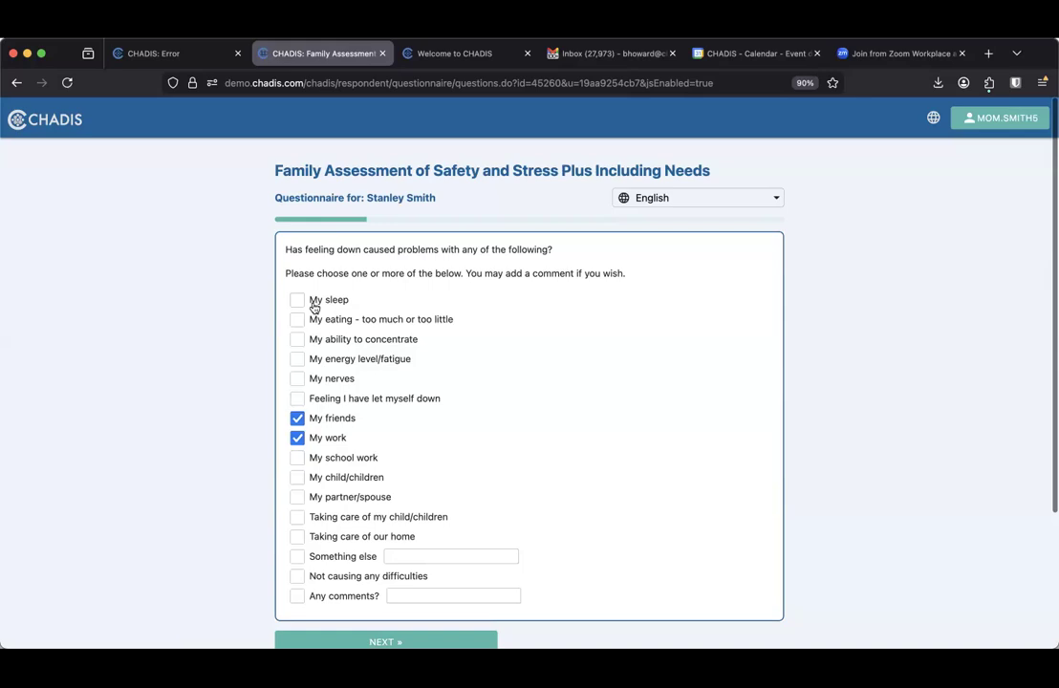
left_click(297, 300)
scroll(423, 508, "down", 4)
left_click(397, 476)
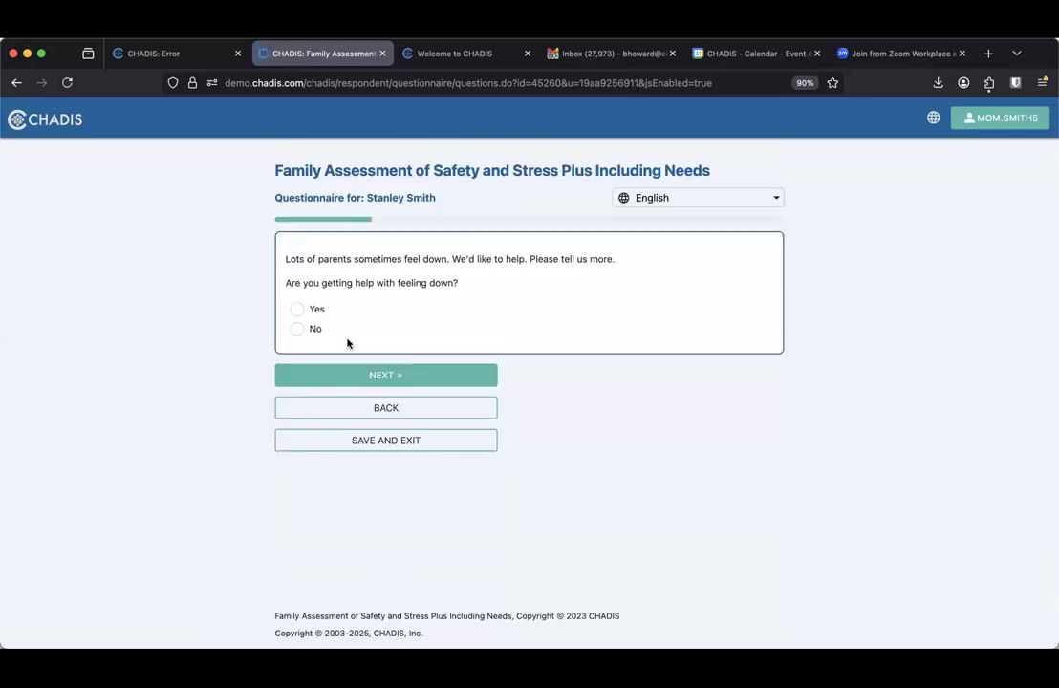
Report getting help for feeling down through services arranged by the child's doctor, enough help
left_click(297, 309)
scroll(354, 376, "down", 1)
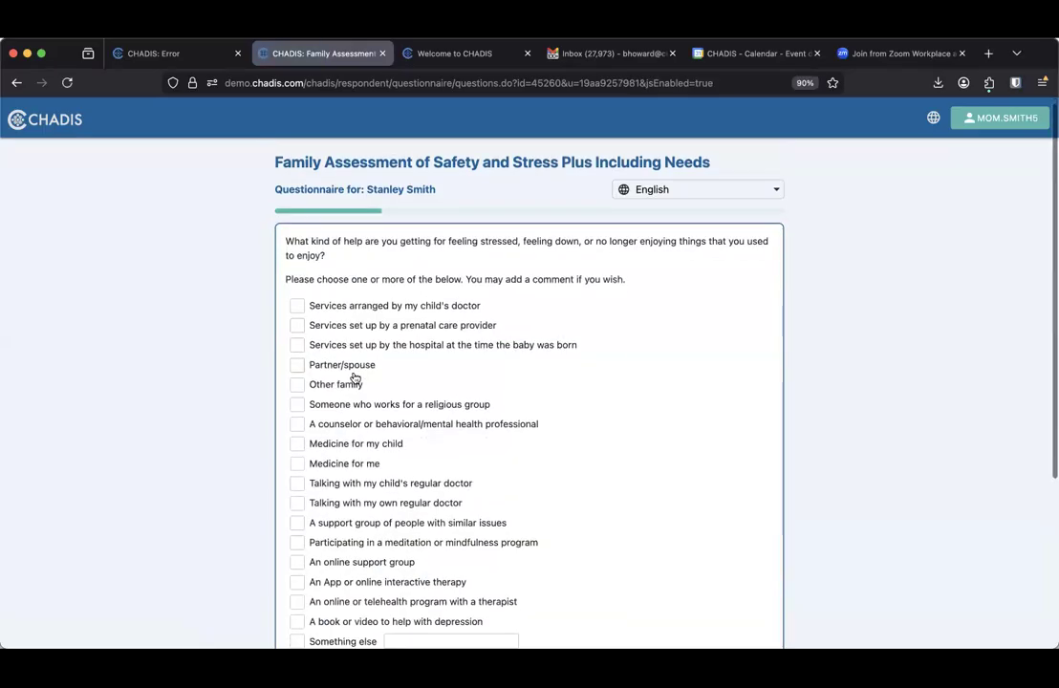
left_click(298, 272)
scroll(360, 373, "down", 3)
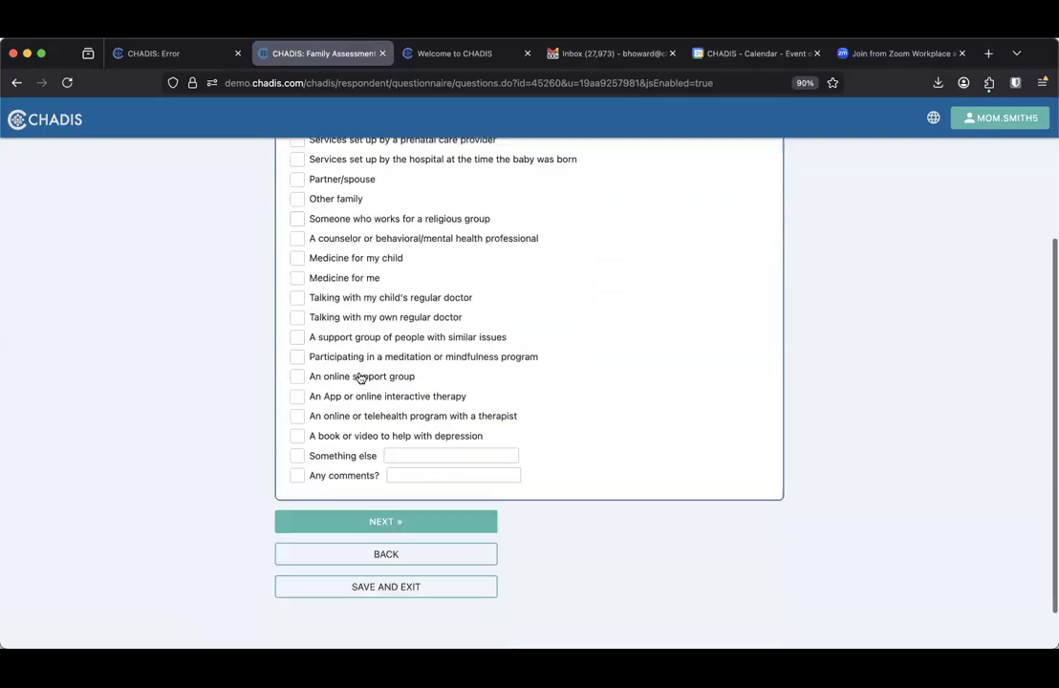
scroll(359, 379, "down", 2)
left_click(357, 472)
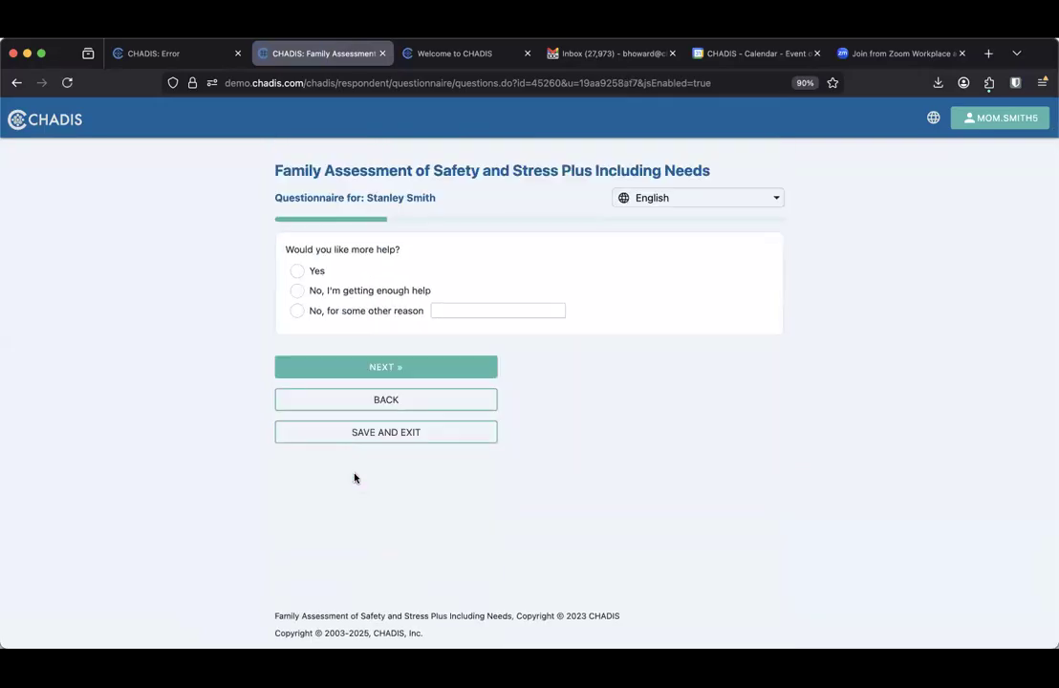
left_click(297, 291)
left_click(366, 370)
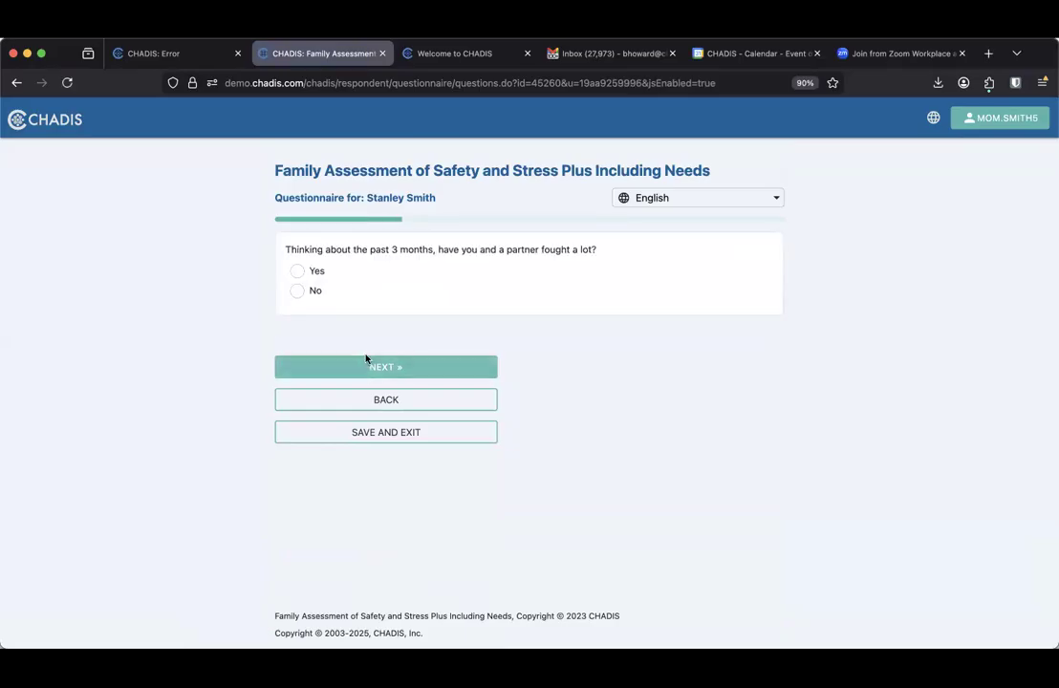
Report partner fighting and hurt, marking physical fighting, yelling and threats, with contact most days
left_click(298, 271)
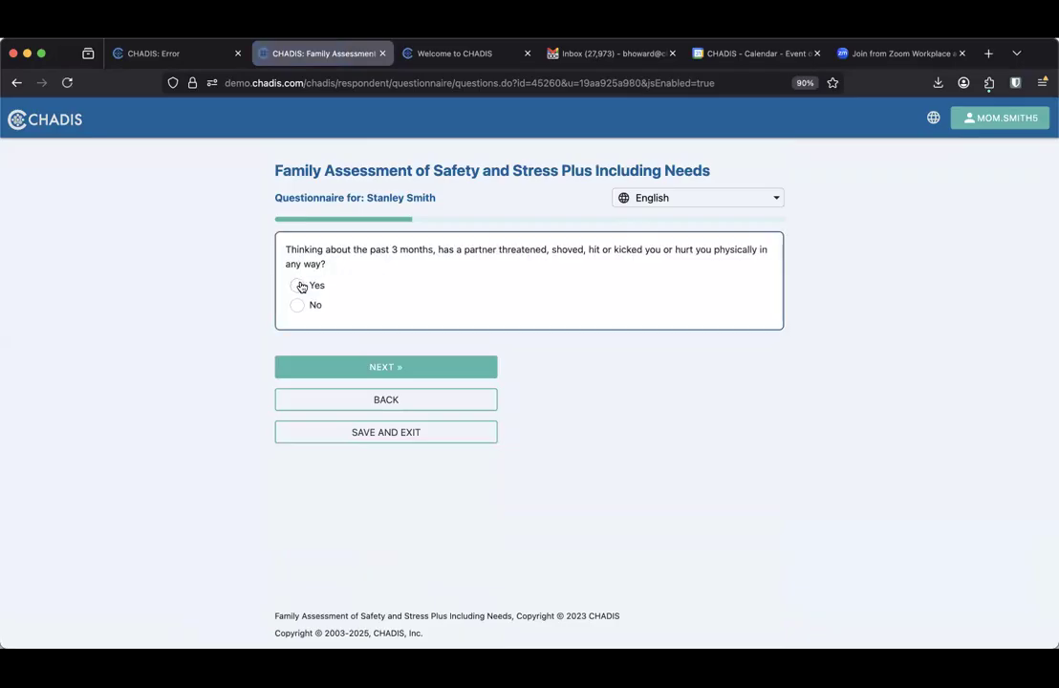
left_click(299, 287)
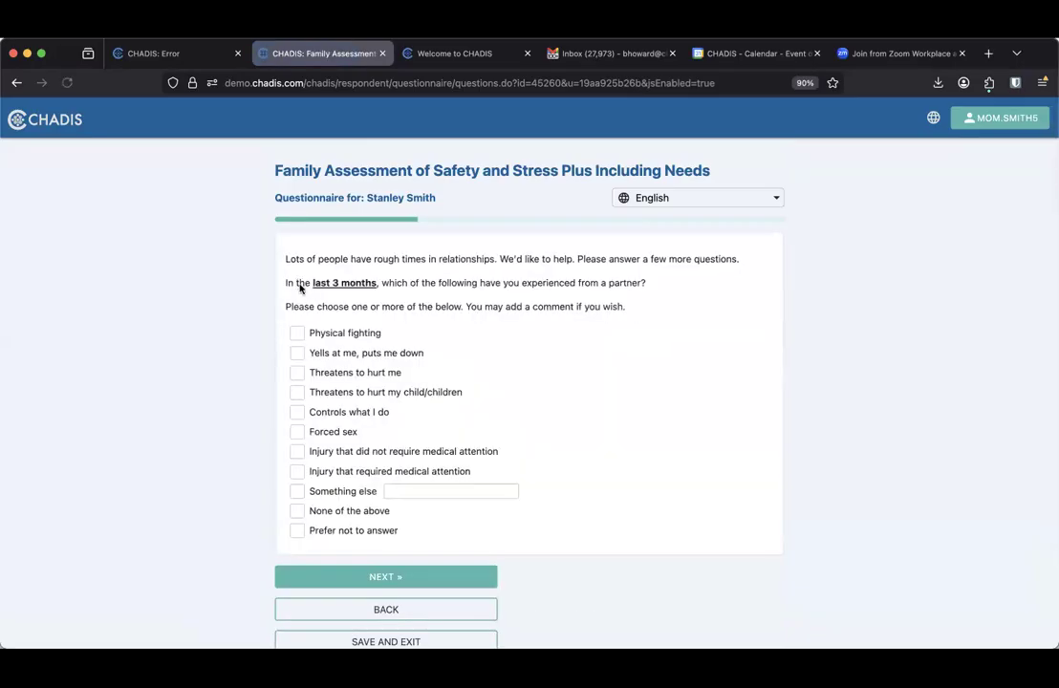
left_click(298, 333)
left_click(297, 353)
left_click(297, 373)
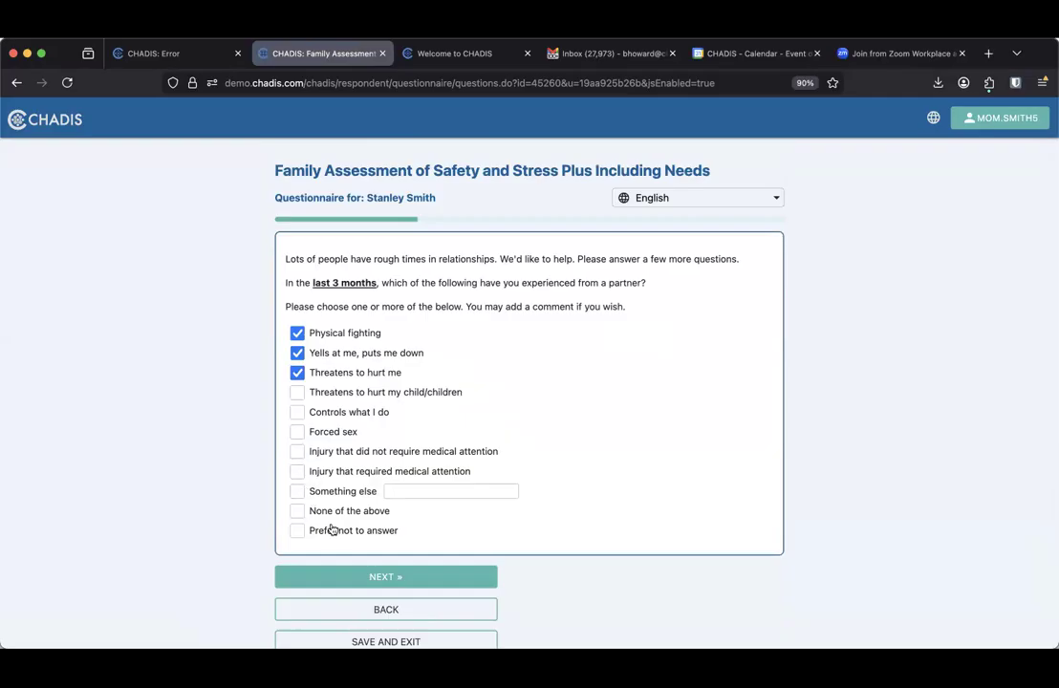
left_click(375, 577)
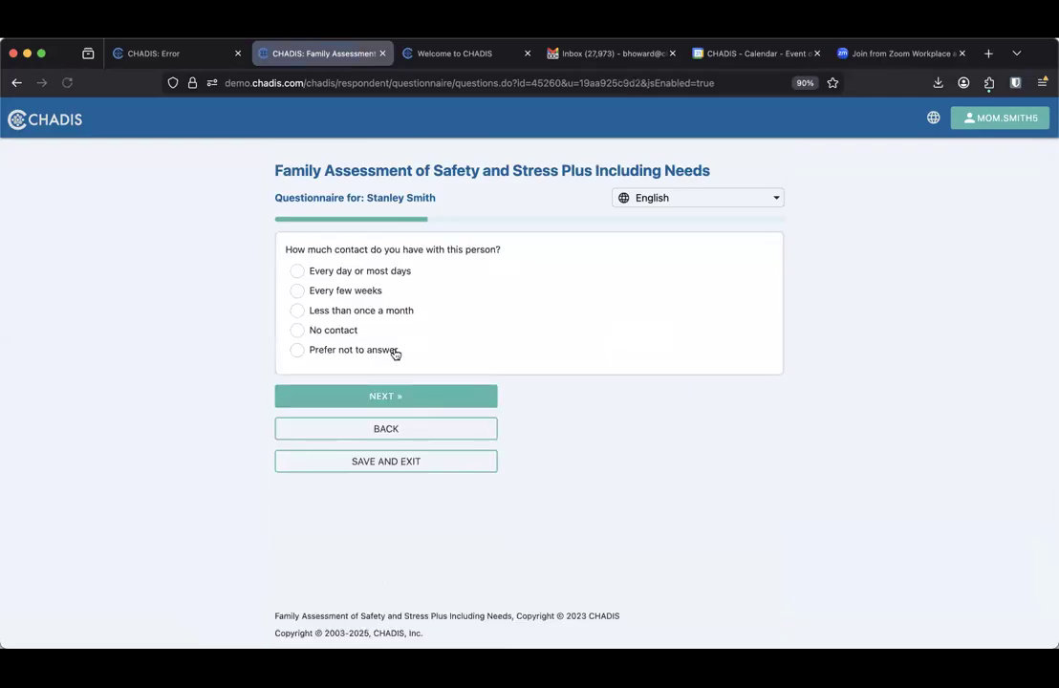
left_click(297, 271)
left_click(359, 392)
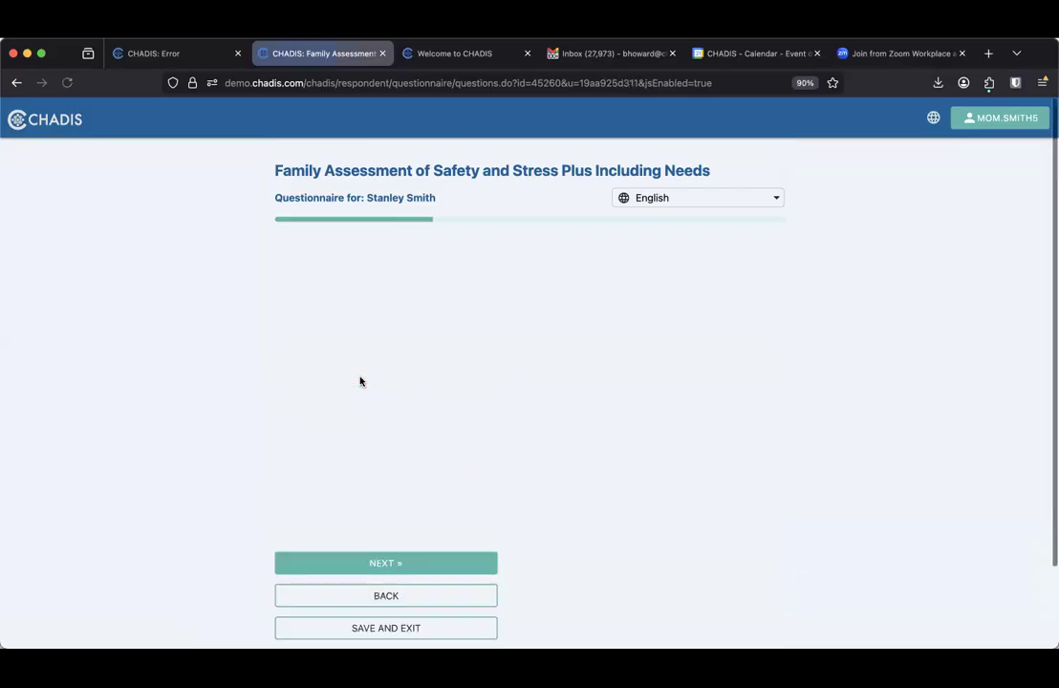
Mark sleep, nerves, work, children and taking care of children as affected
left_click(297, 300)
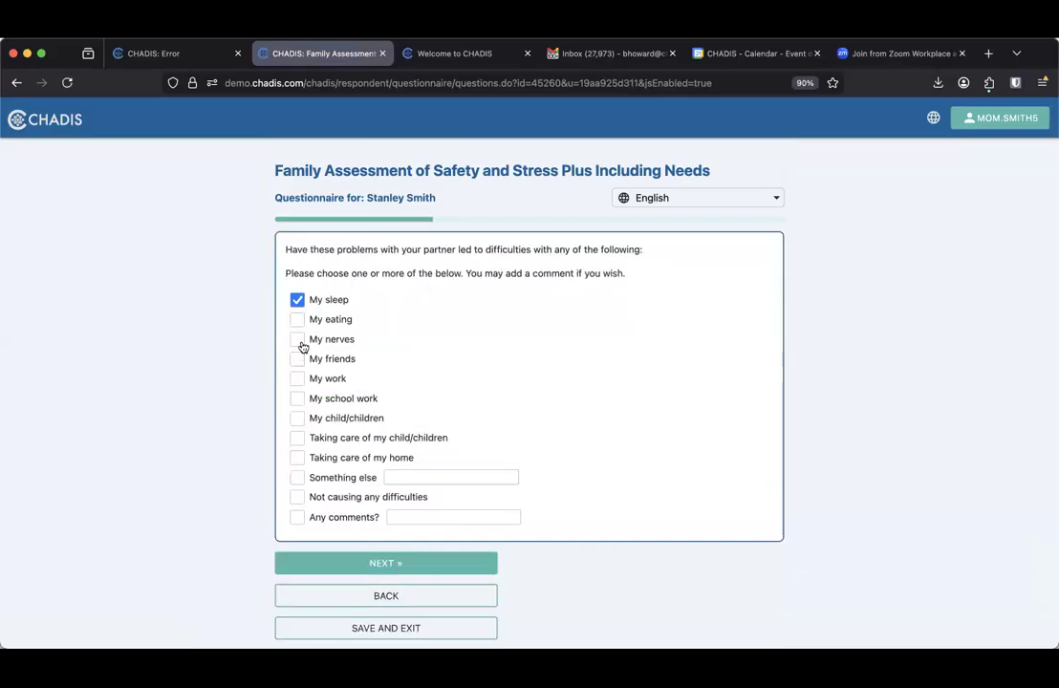
left_click(297, 339)
left_click(299, 379)
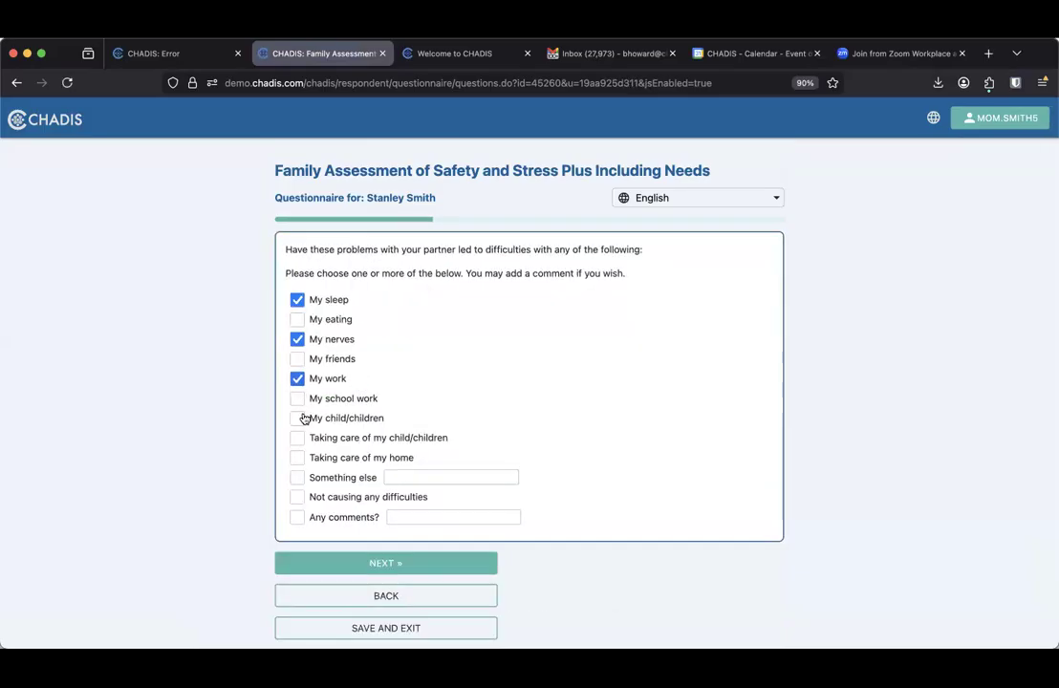
left_click(297, 421)
left_click(298, 439)
left_click(387, 564)
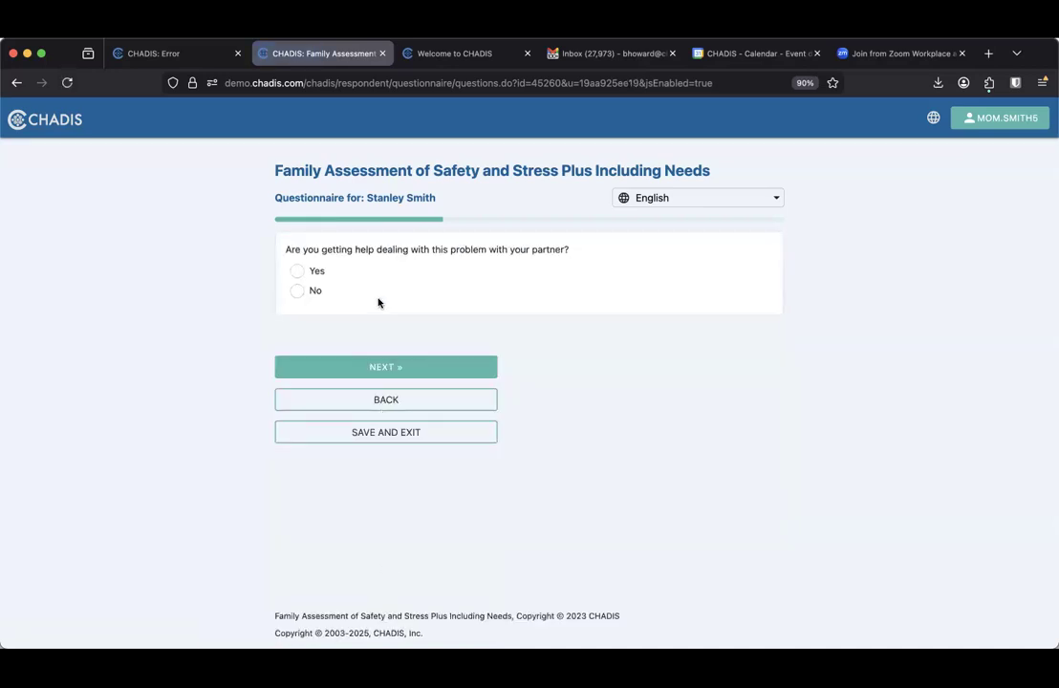
Decline partner help, citing partner getting mad and love, choosing own doctor and religious group worker
left_click(299, 293)
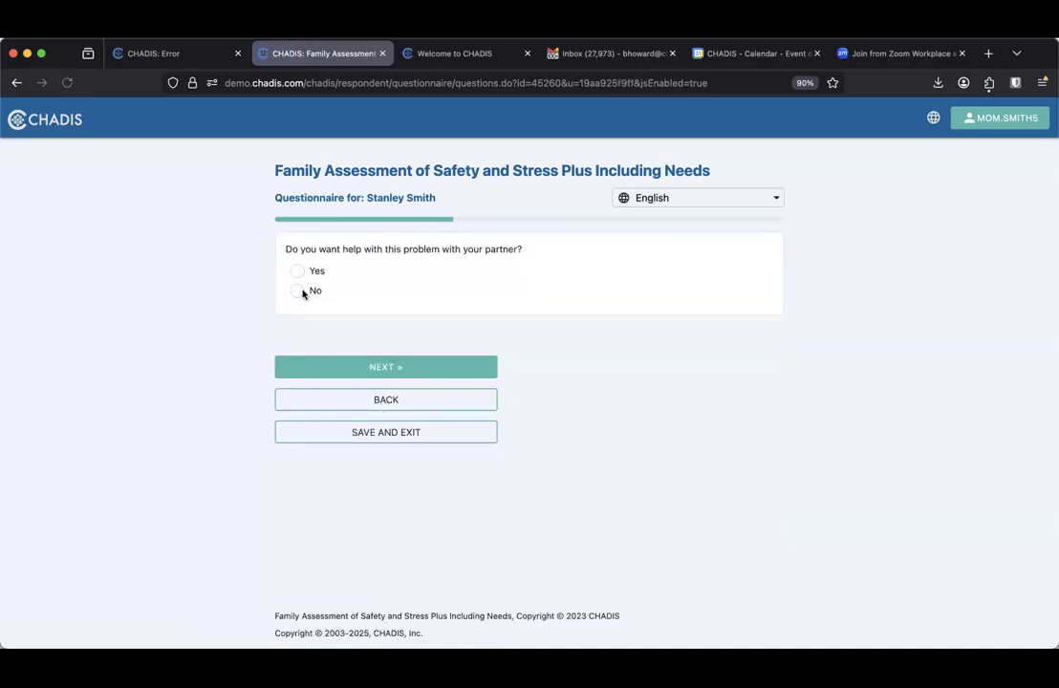
left_click(300, 291)
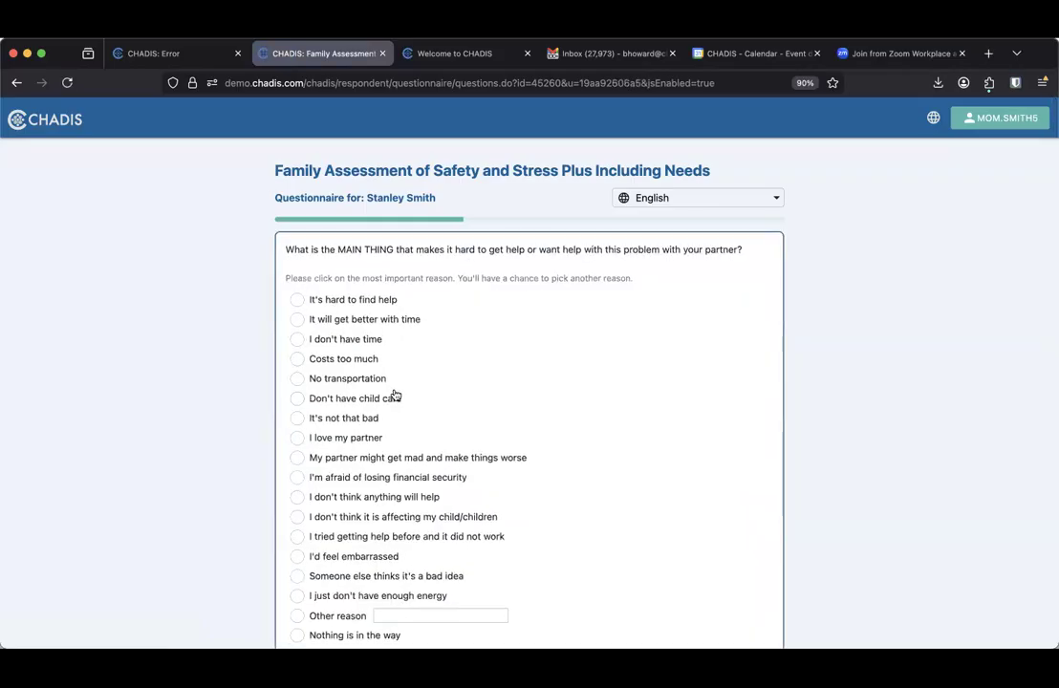
scroll(395, 395, "down", 3)
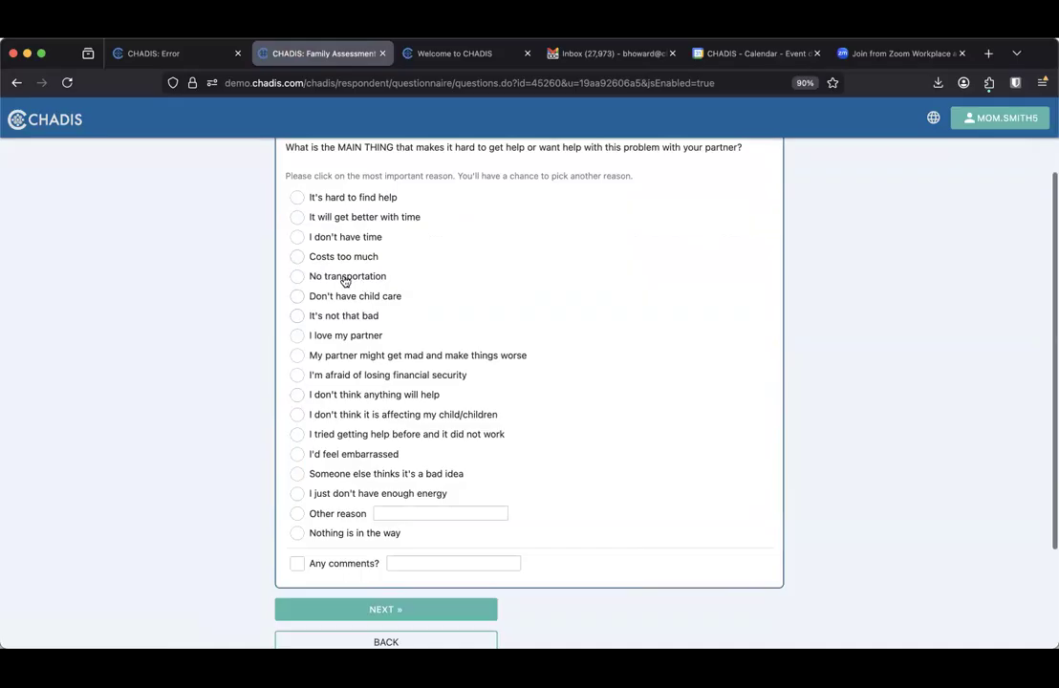
left_click(301, 356)
left_click(412, 609)
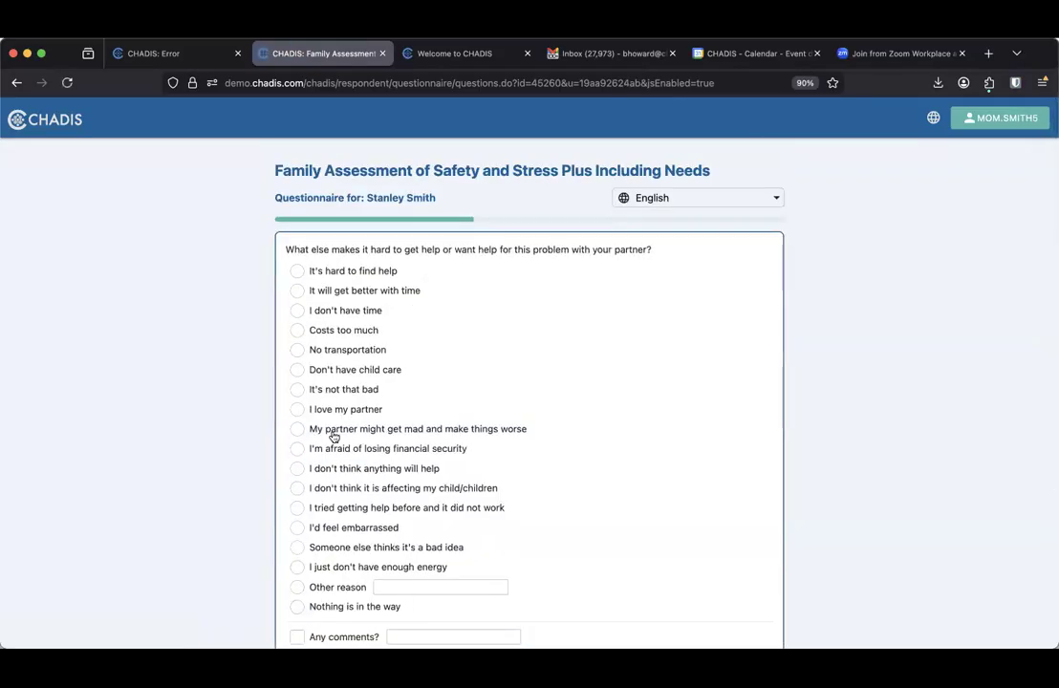
left_click(302, 410)
scroll(369, 496, "down", 5)
left_click(364, 471)
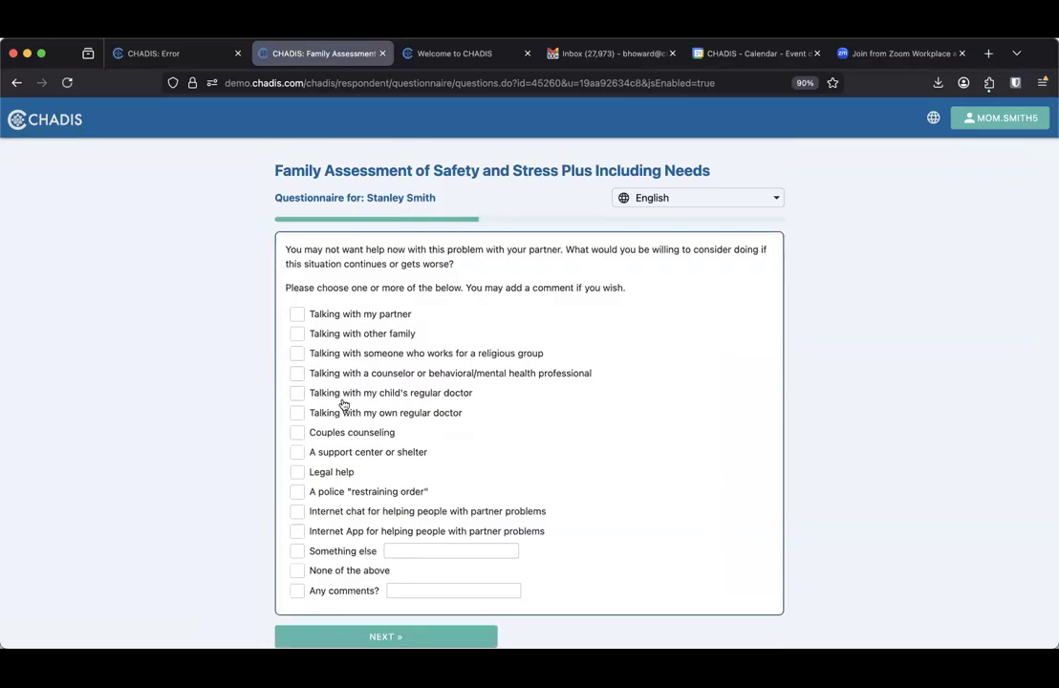
left_click(298, 413)
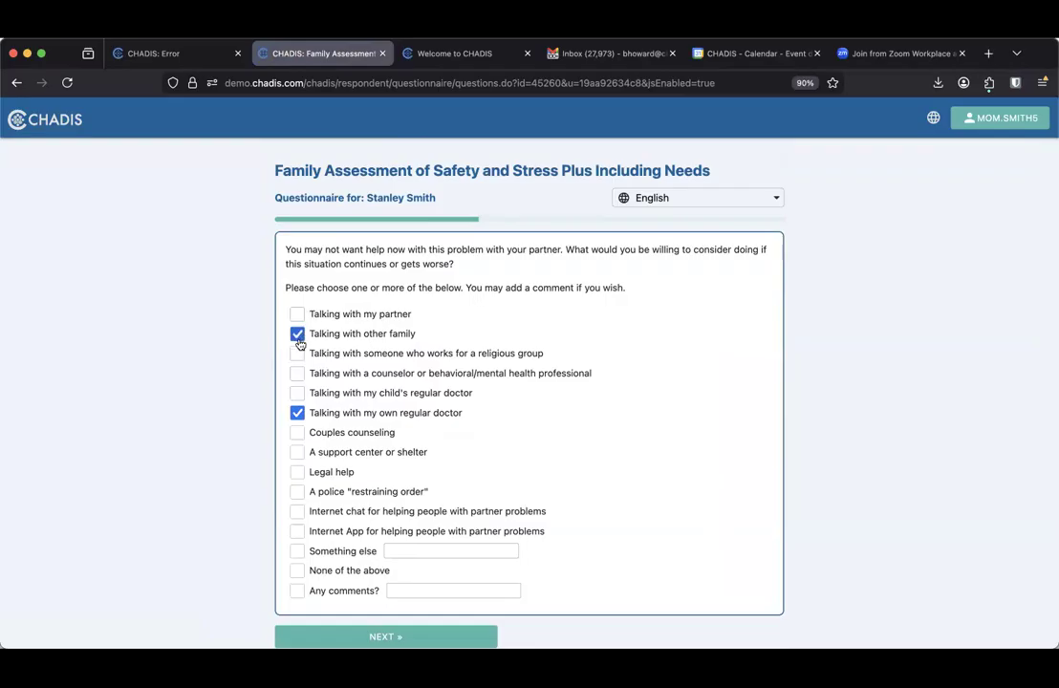
left_click(298, 354)
scroll(385, 481, "down", 3)
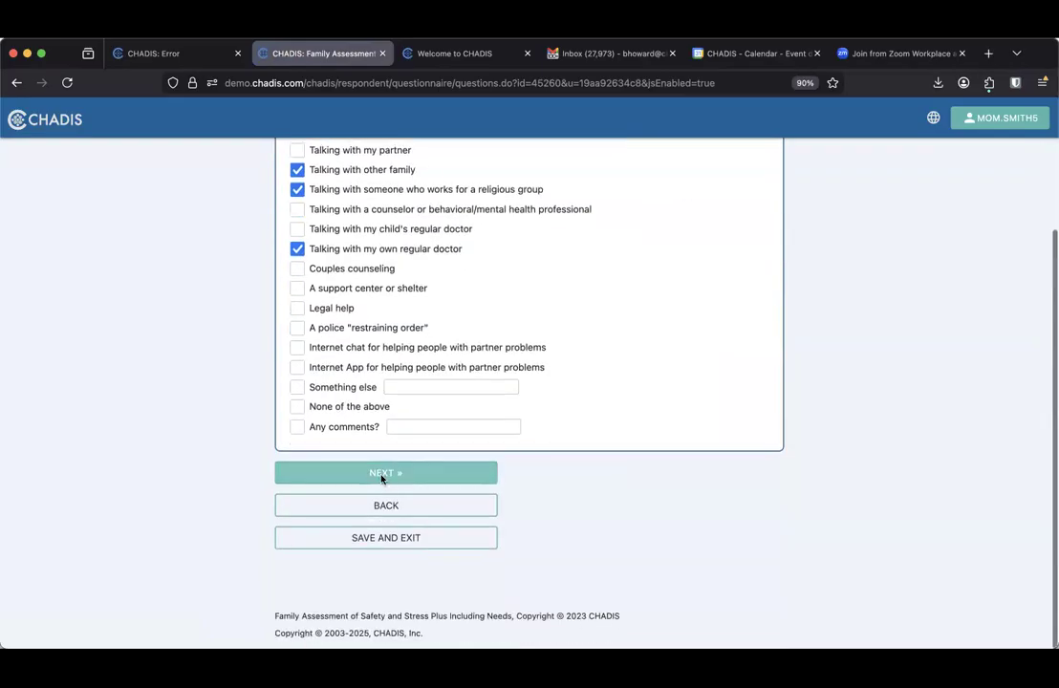
left_click(381, 475)
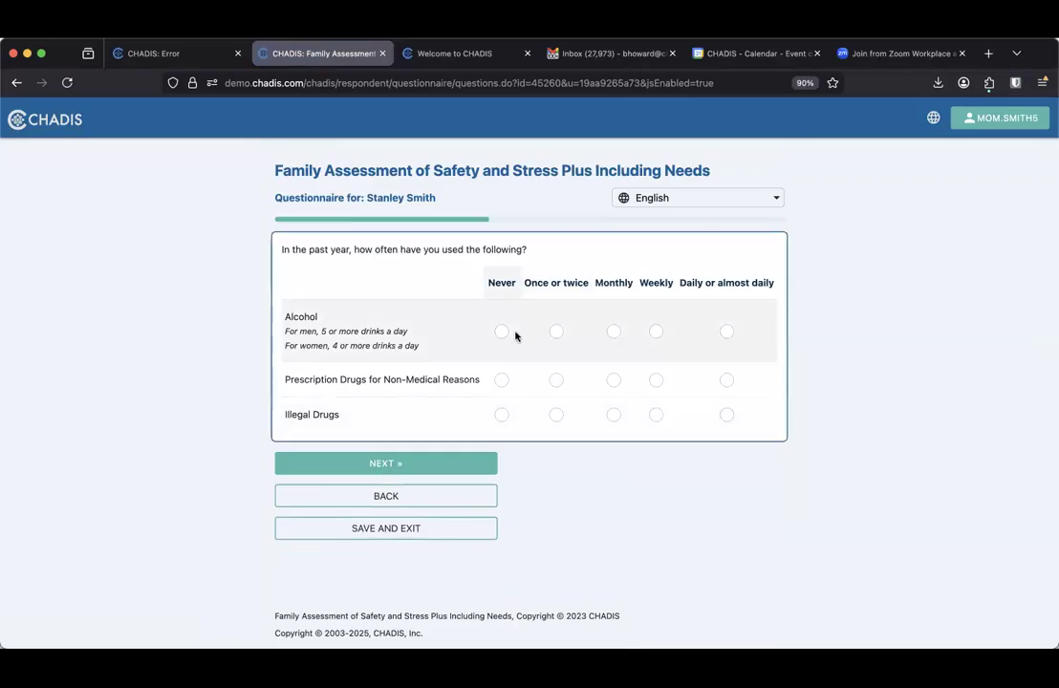
Answer Never for alcohol, prescription drug misuse and illegal drugs
left_click(502, 332)
left_click(501, 379)
left_click(501, 414)
left_click(455, 464)
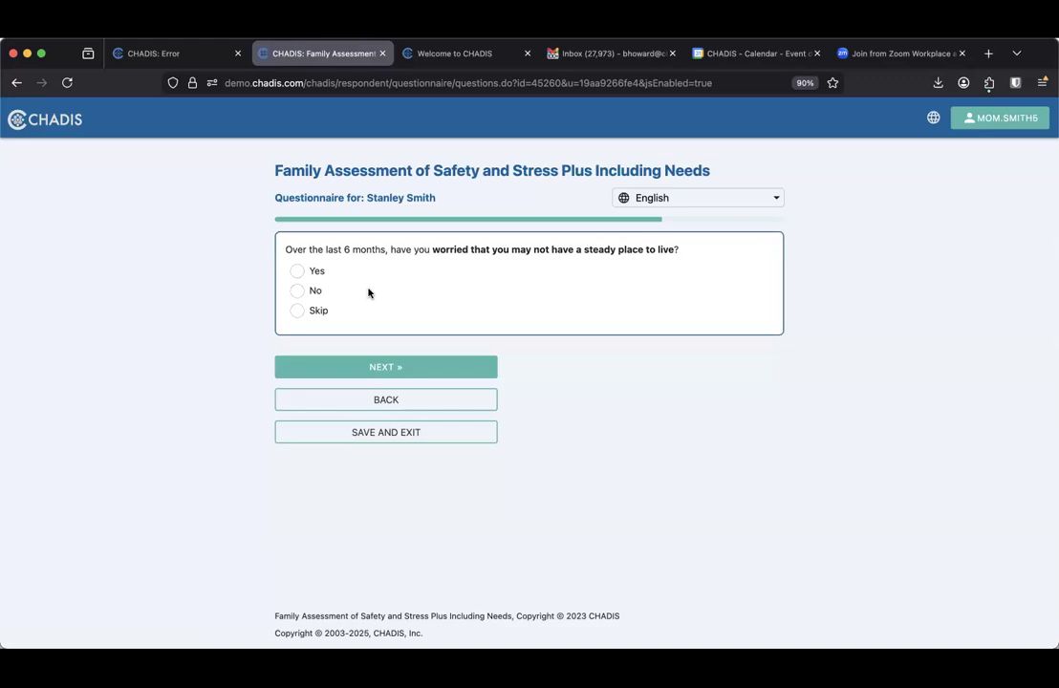
Answer No to the housing, utilities, basic needs, transportation, job training and insurance questions
left_click(297, 291)
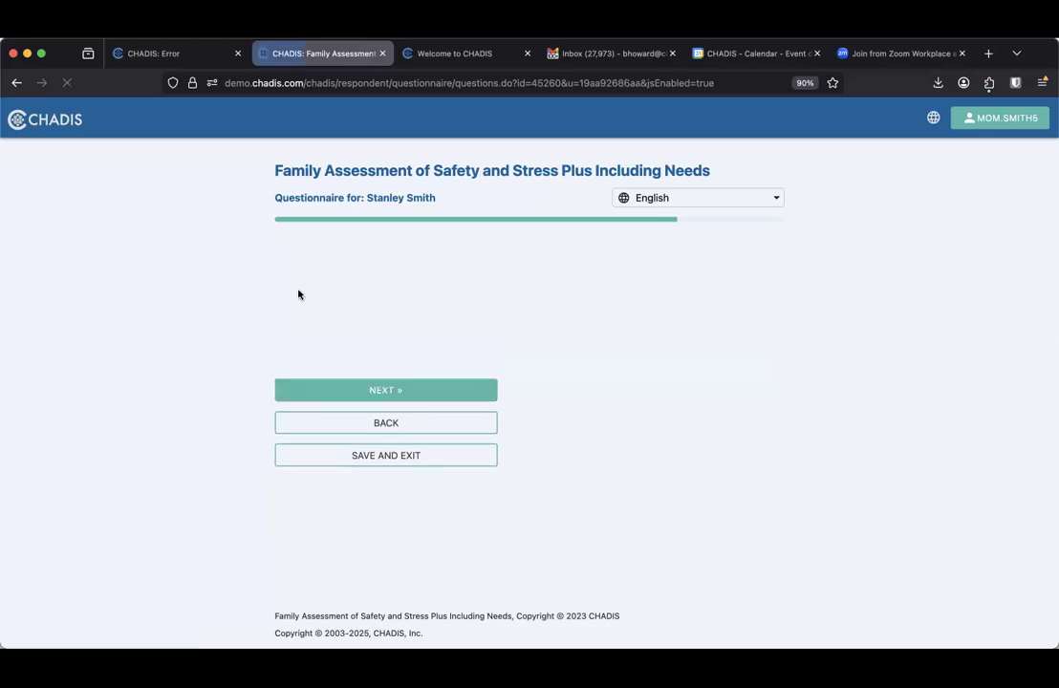
left_click(297, 271)
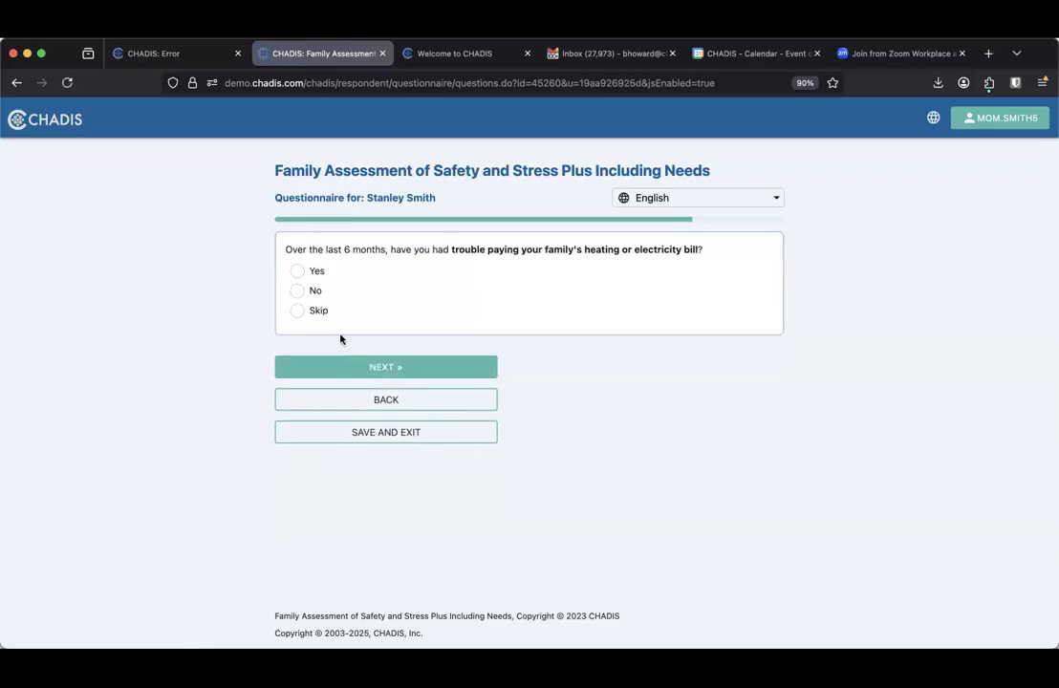
left_click(298, 293)
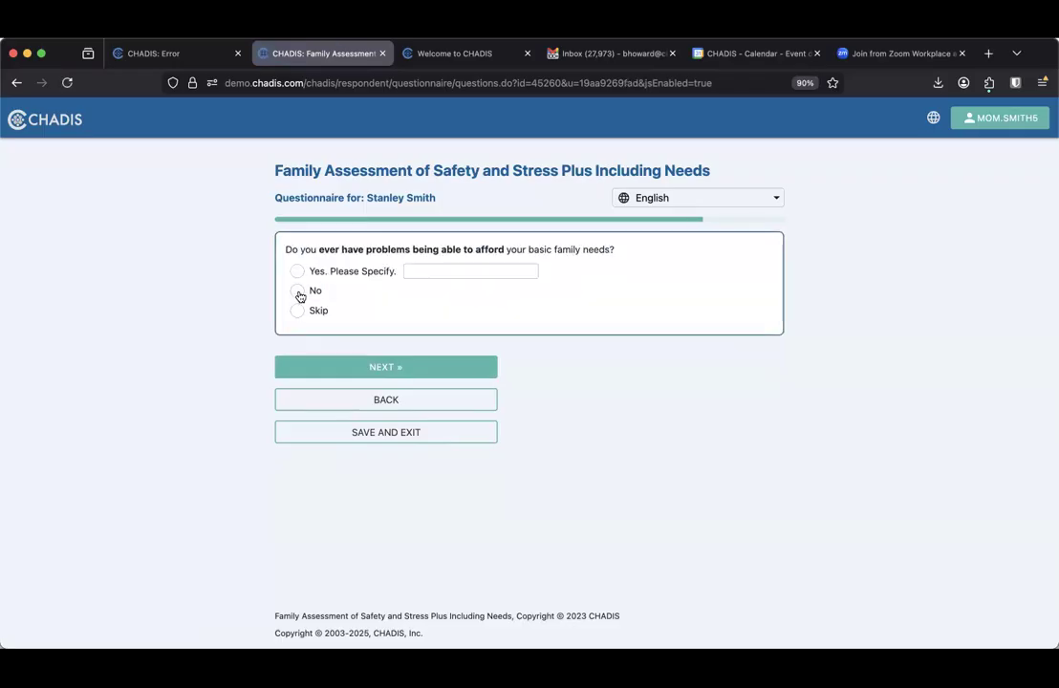
left_click(298, 293)
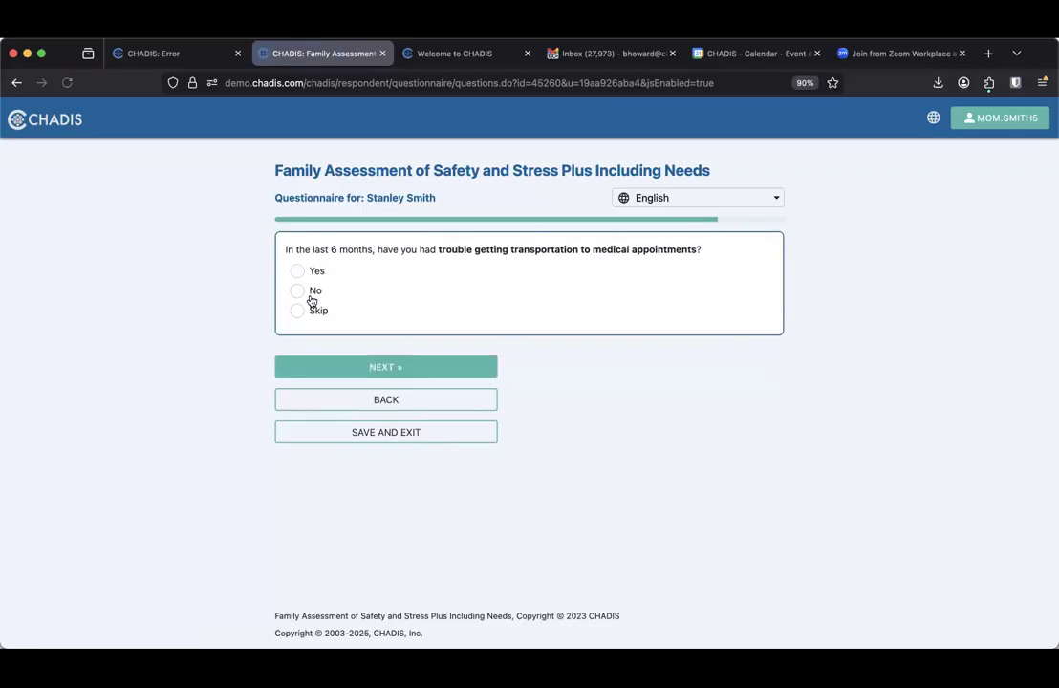
left_click(298, 293)
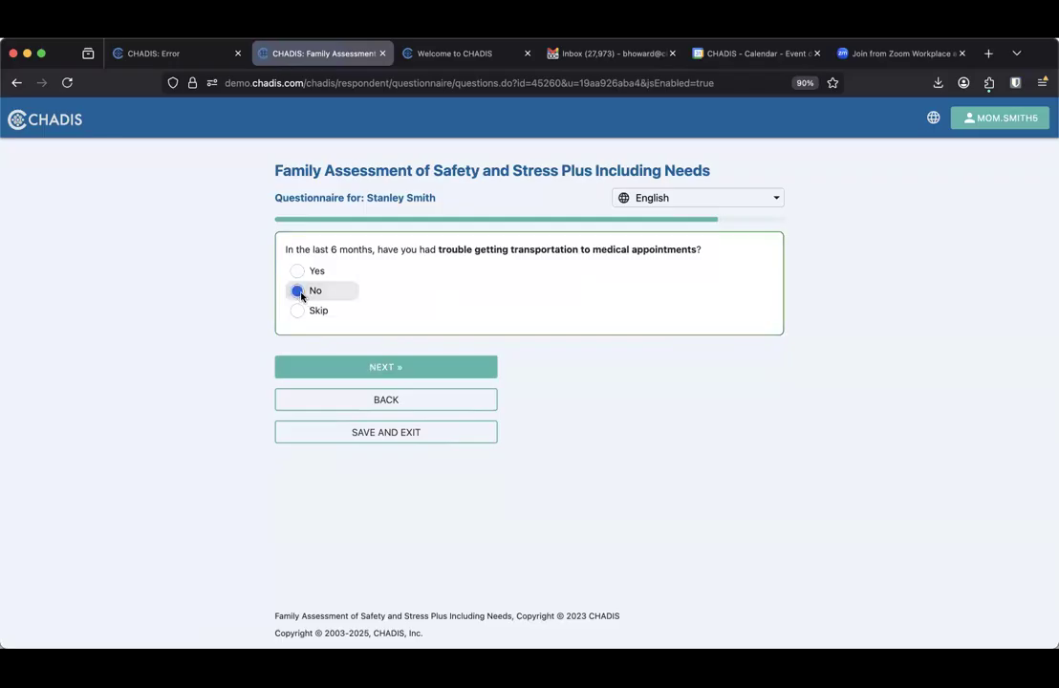
left_click(298, 292)
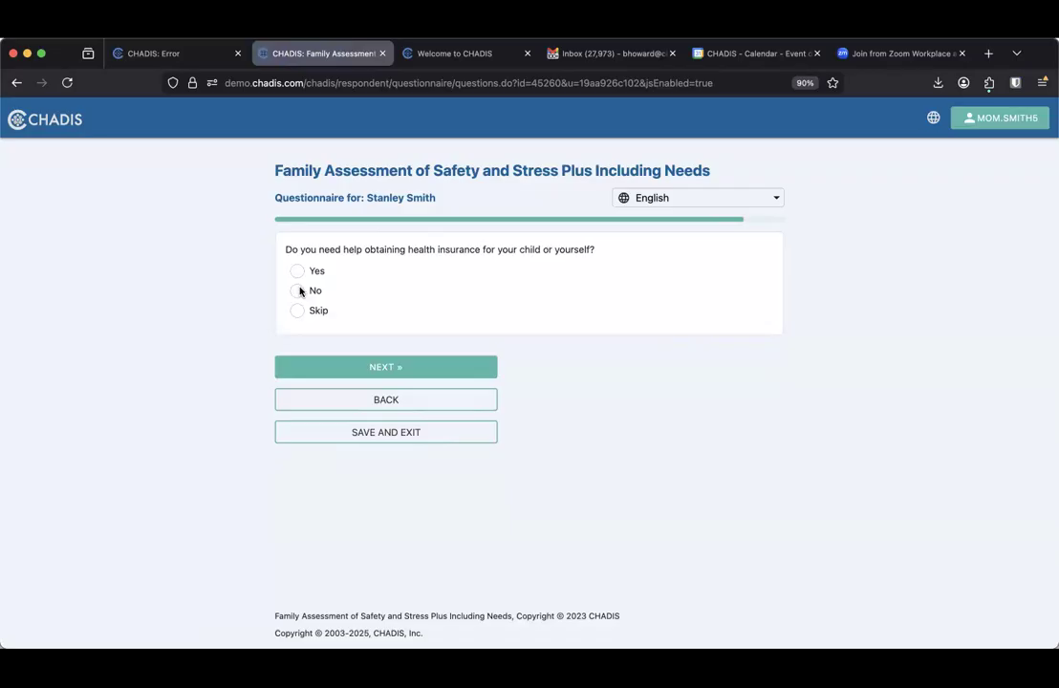
left_click(298, 293)
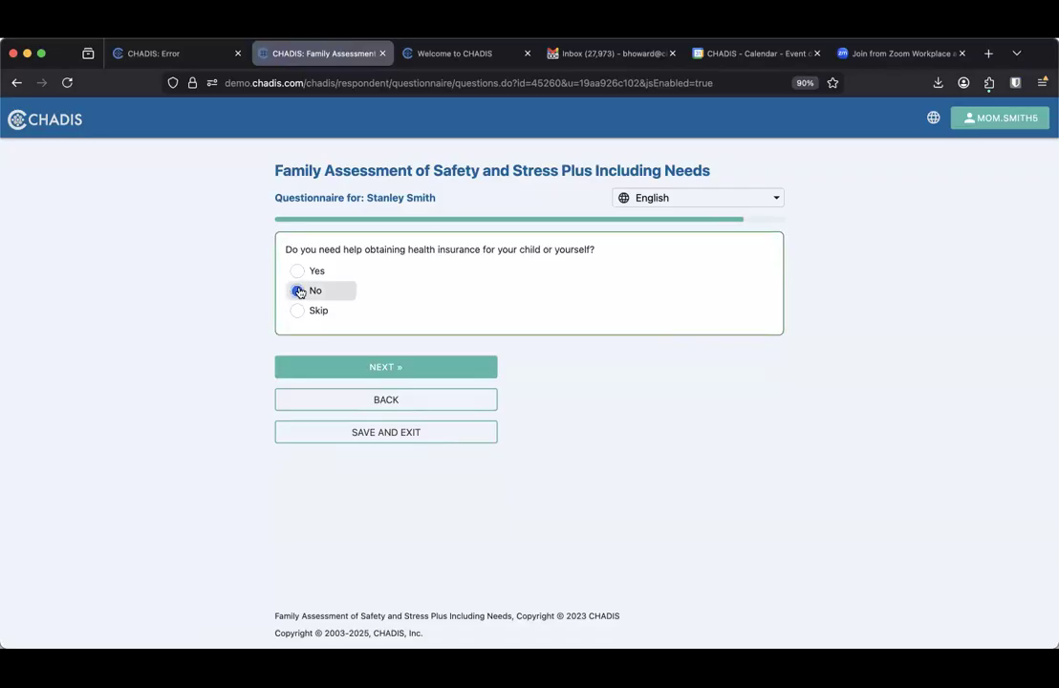
Choose English as the reading language and answer No to other problems
left_click(298, 271)
left_click(387, 366)
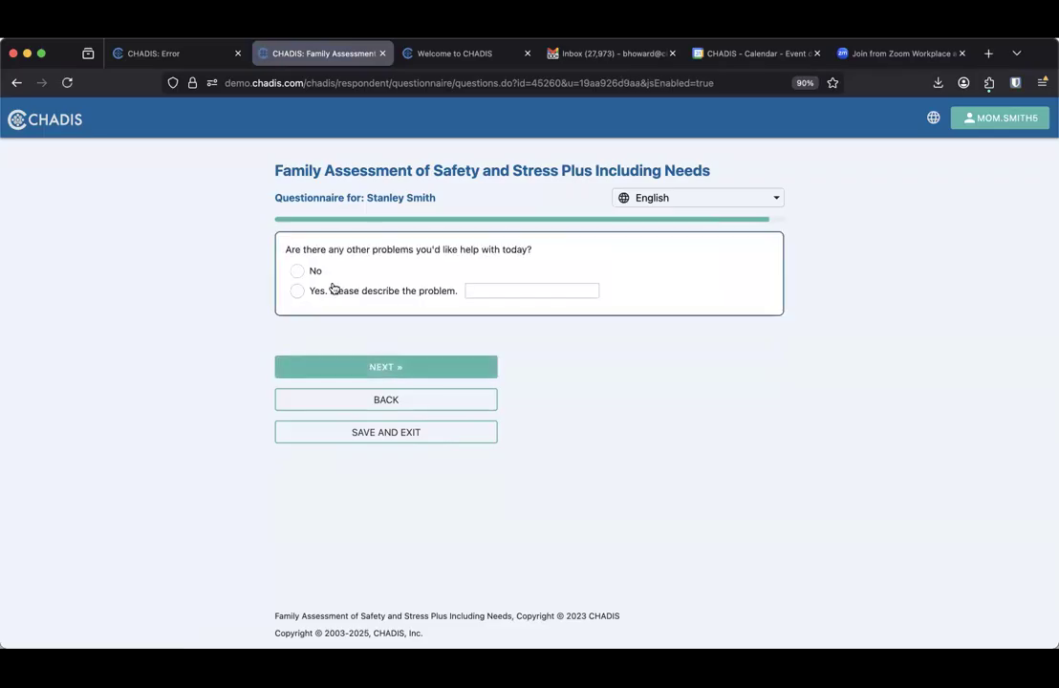
left_click(298, 272)
left_click(388, 365)
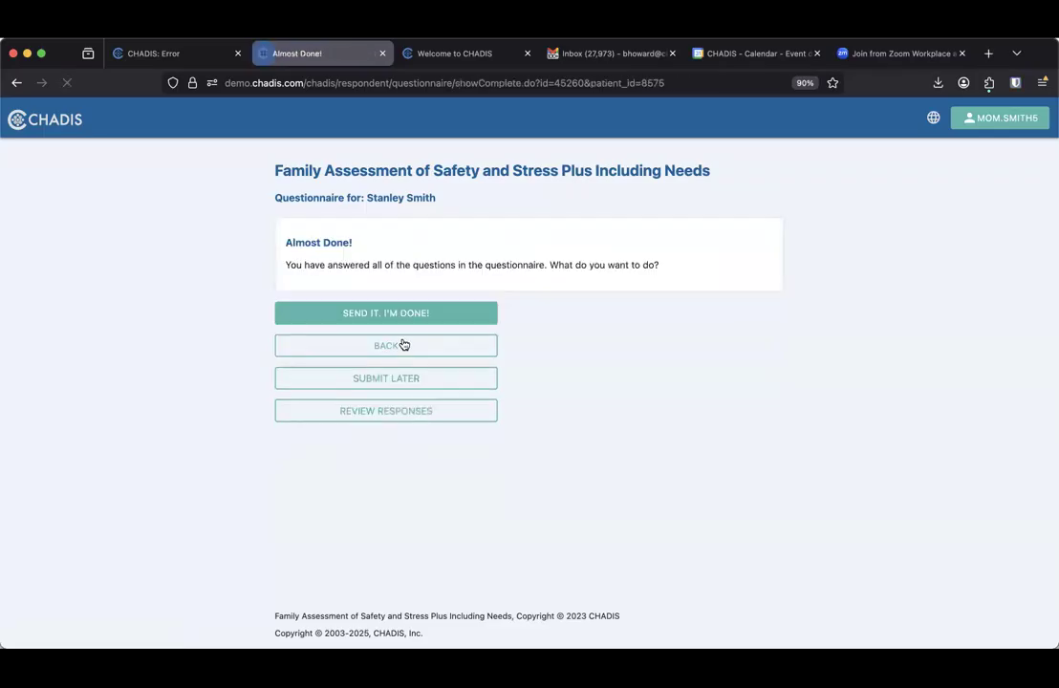
Send the Family Assessment, log out of the parent account, and autofill the saved staff login
left_click(387, 314)
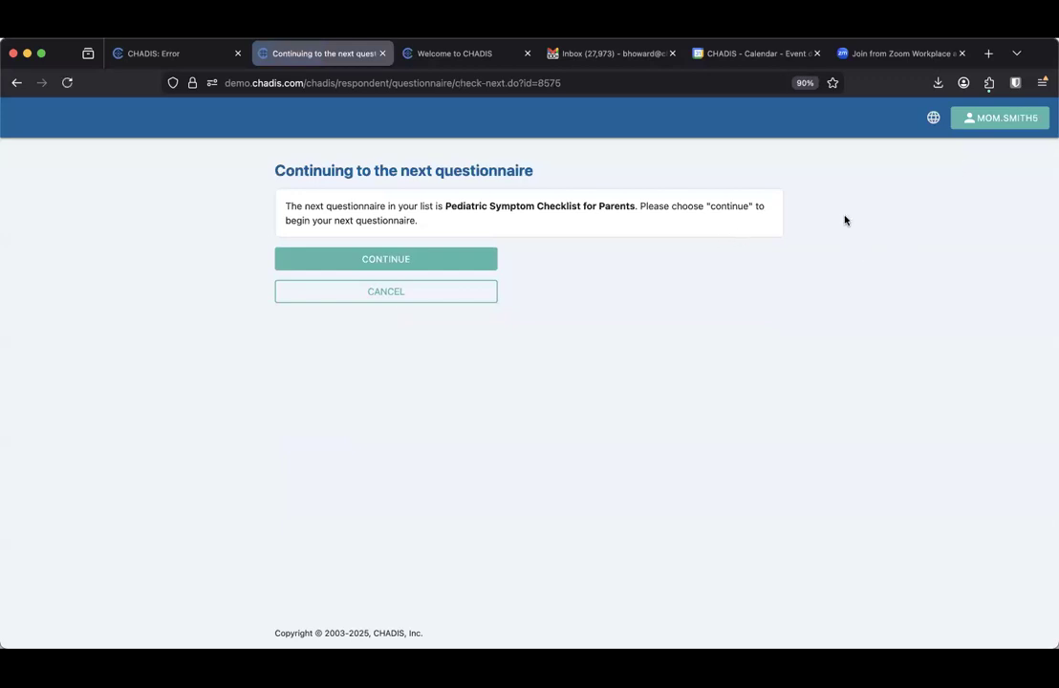
left_click(987, 121)
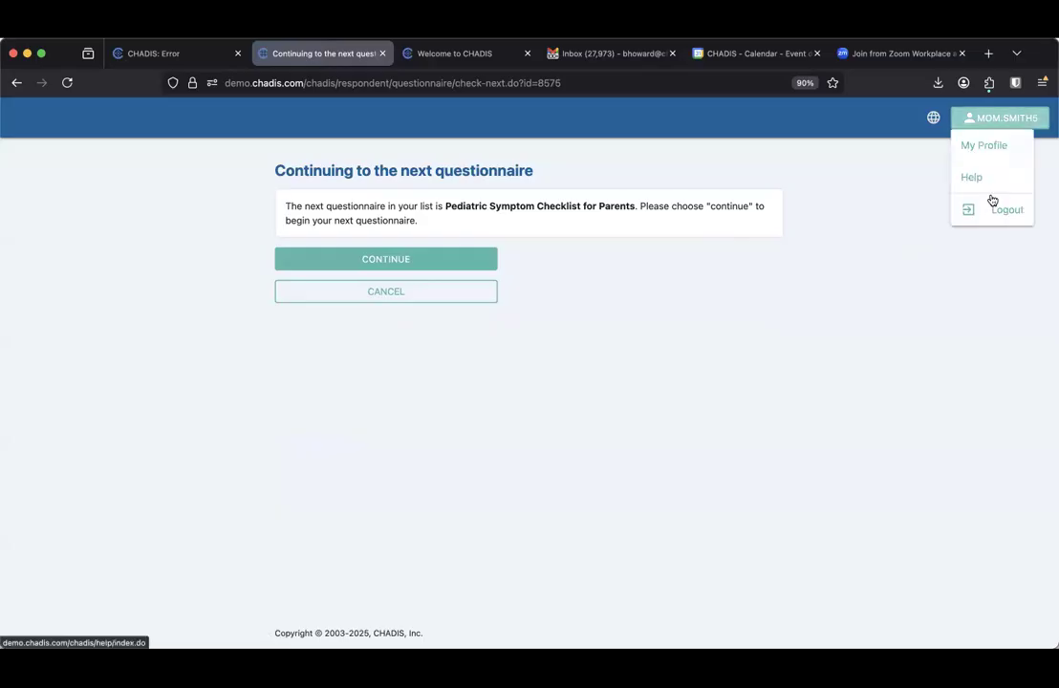
left_click(989, 212)
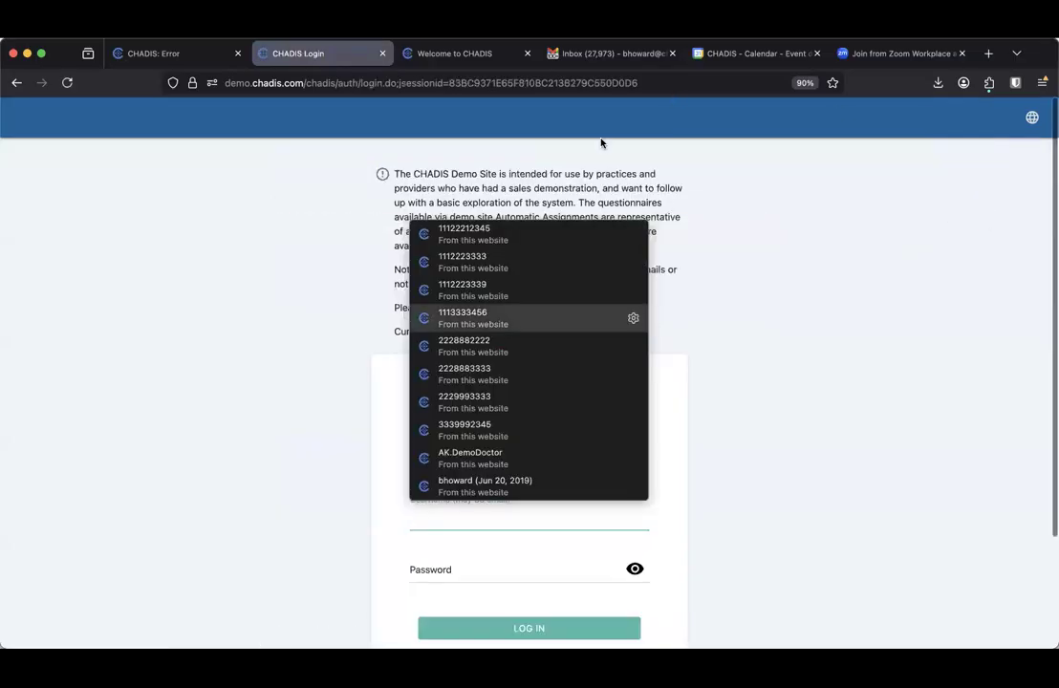
left_click(505, 487)
scroll(504, 516, "down", 3)
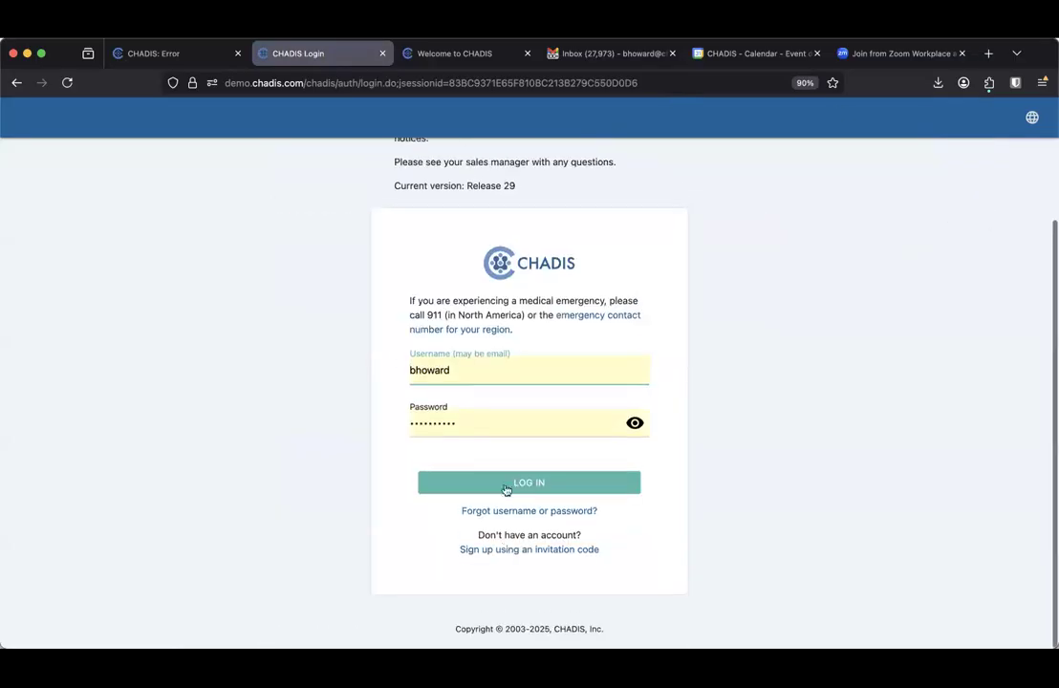
Log in as staff, sort All Patients by Last Submission, and start the patient's new report
left_click(504, 497)
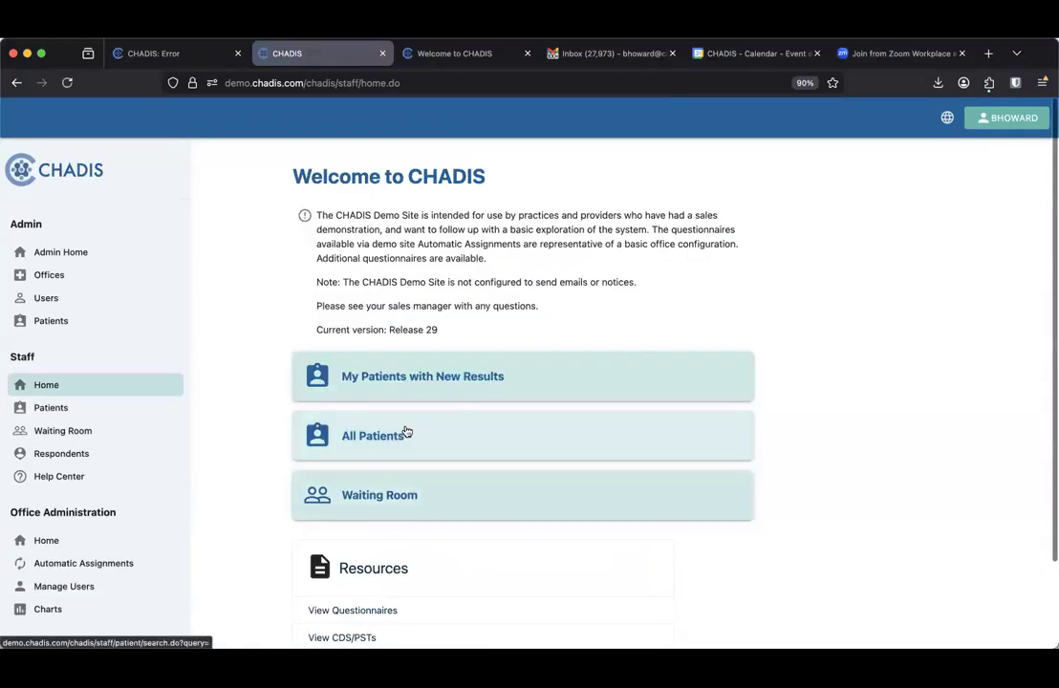
left_click(548, 420)
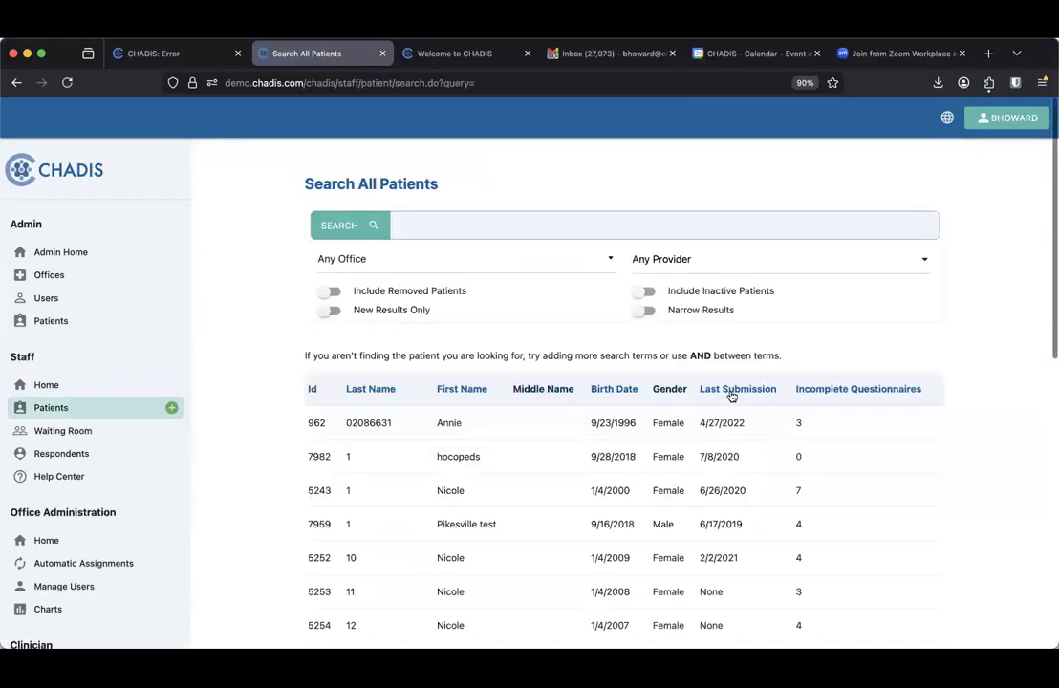
left_click(731, 390)
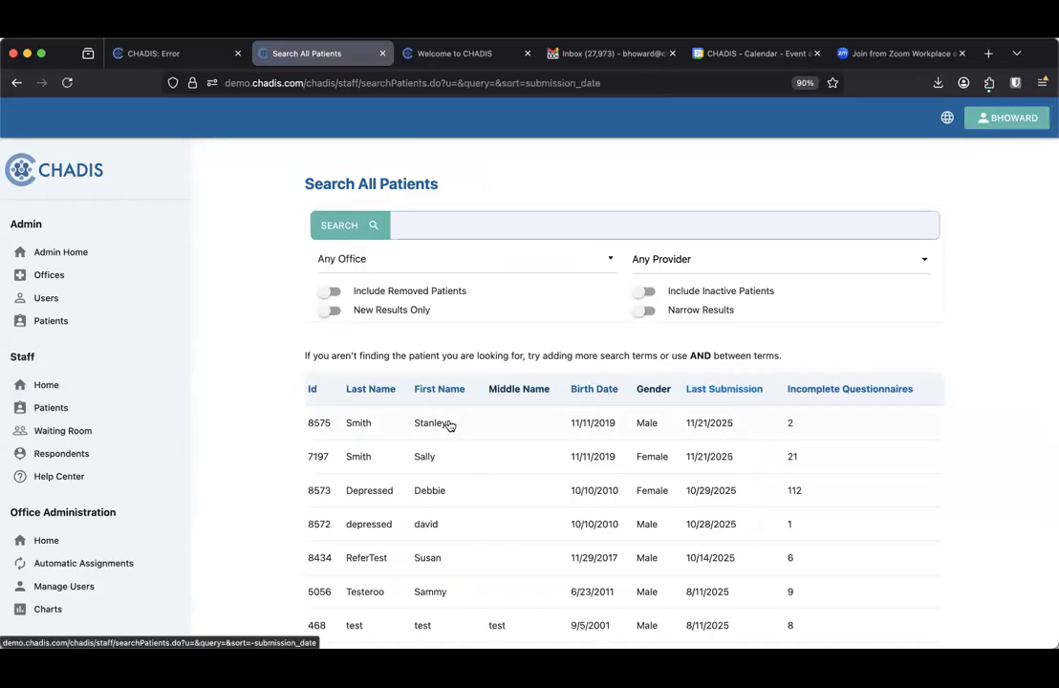
left_click(318, 425)
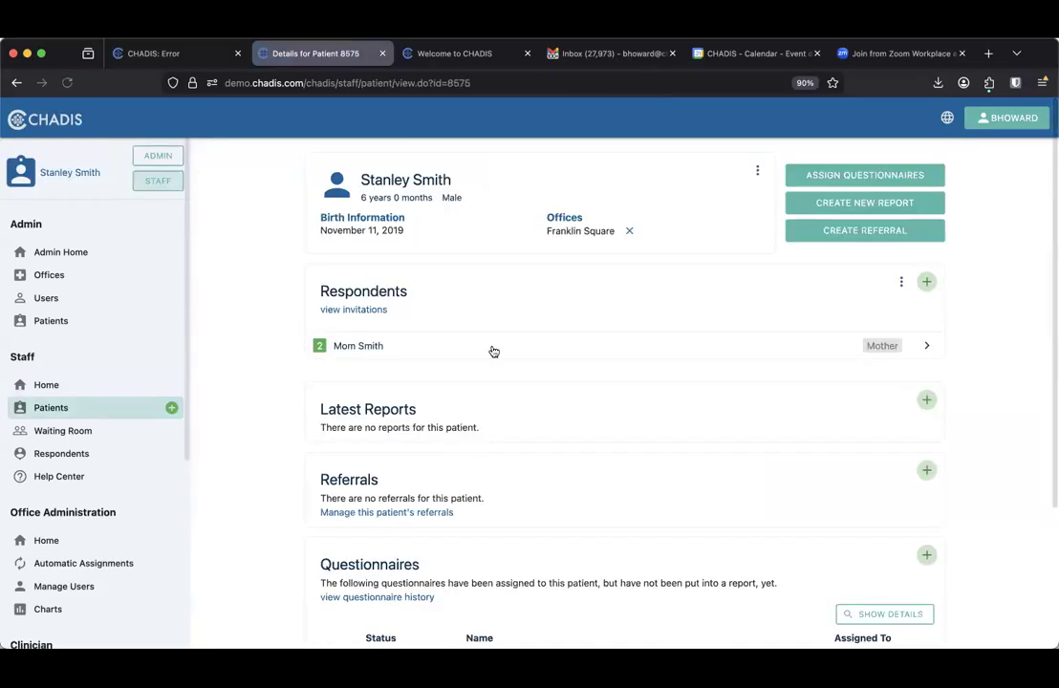
scroll(492, 351, "down", 2)
scroll(491, 351, "down", 2)
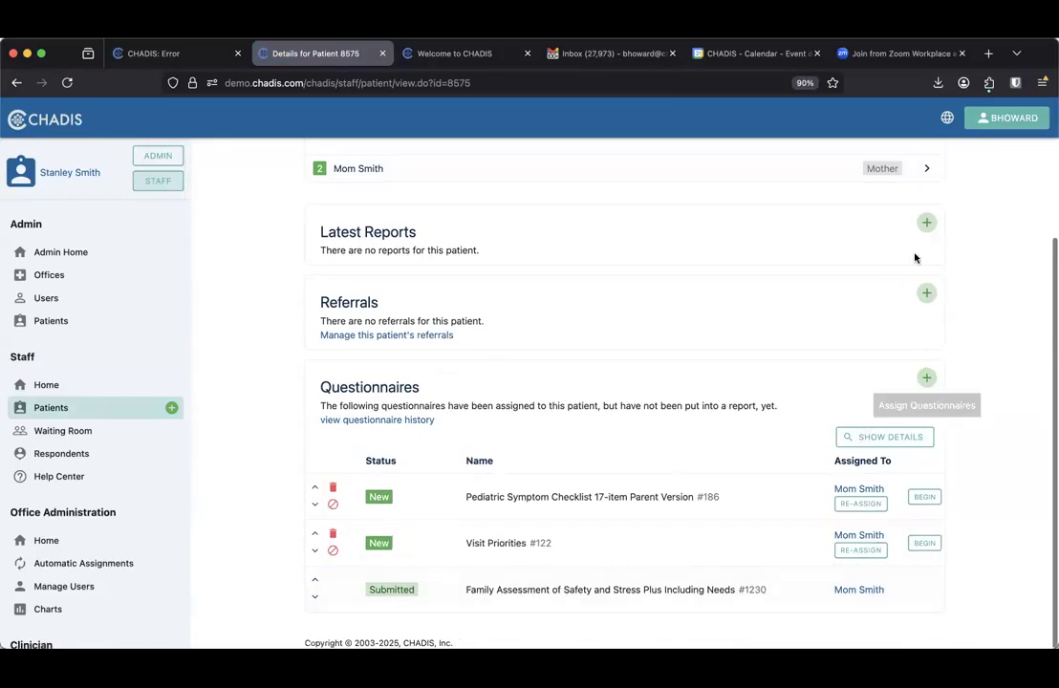
left_click(926, 223)
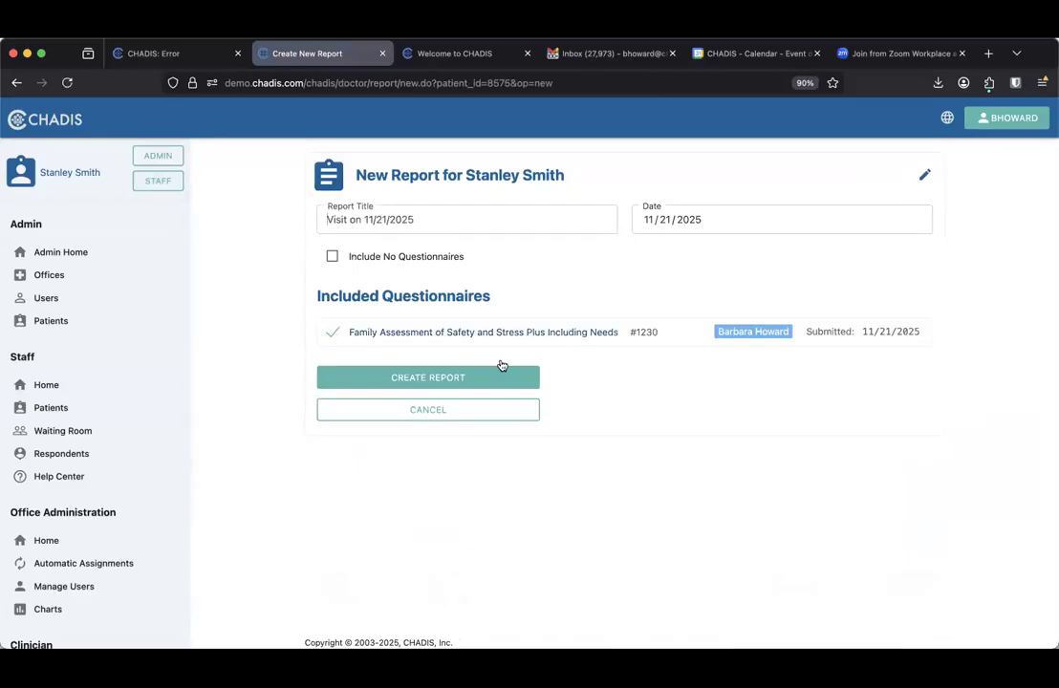
Create the report and open the SDoH & Parenting Issues 2.0 review in the template editor
left_click(471, 378)
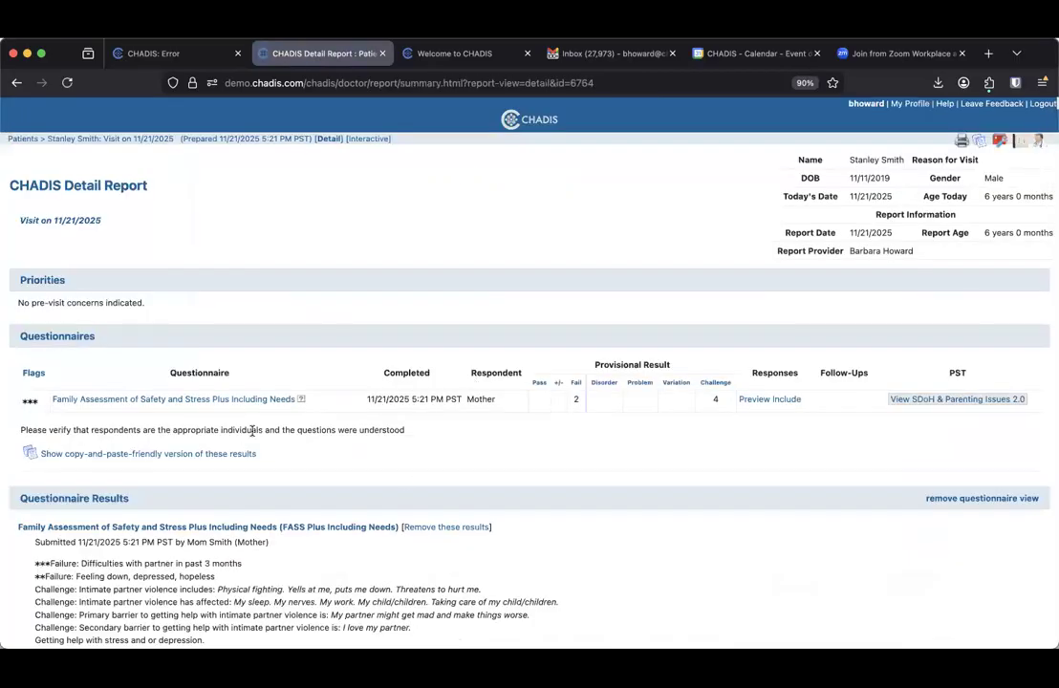
scroll(187, 418, "down", 3)
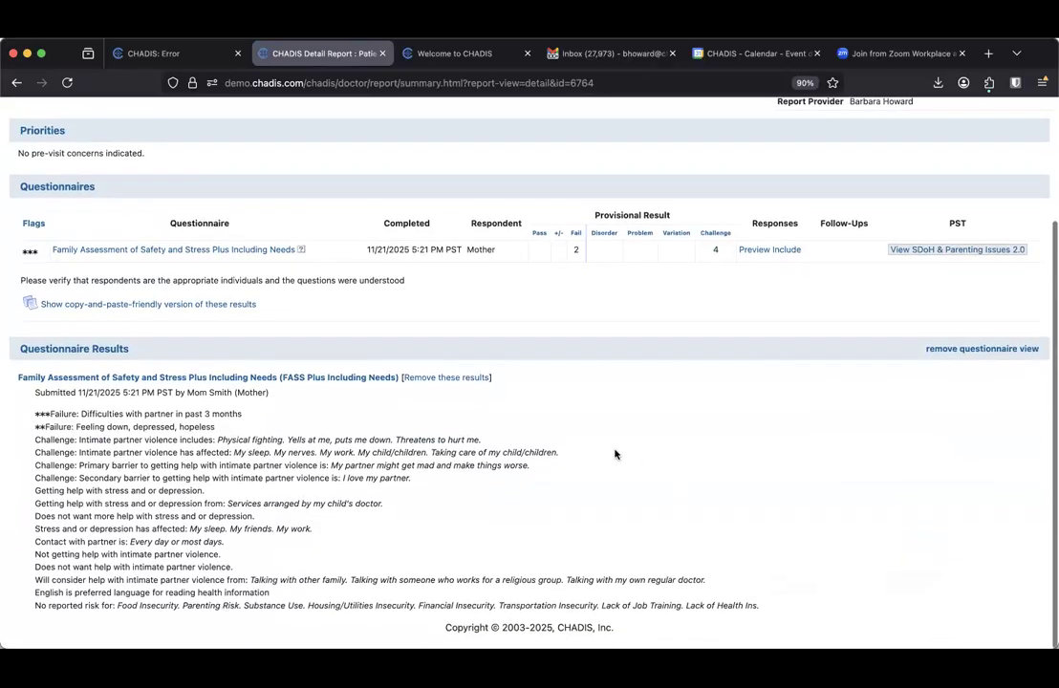
left_click(967, 250)
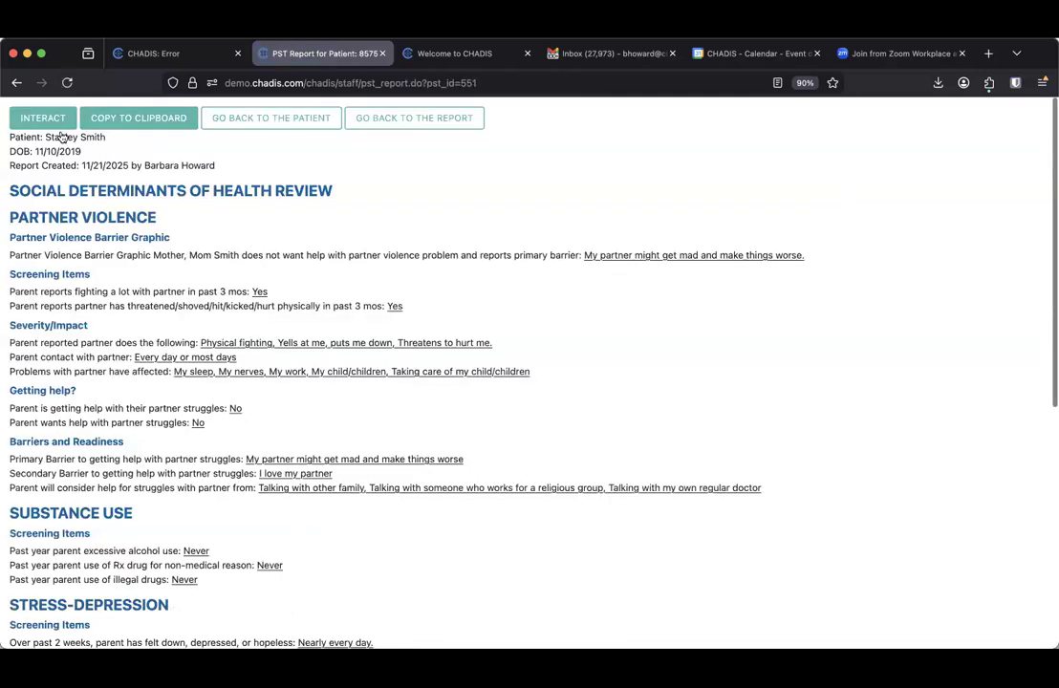
left_click(43, 118)
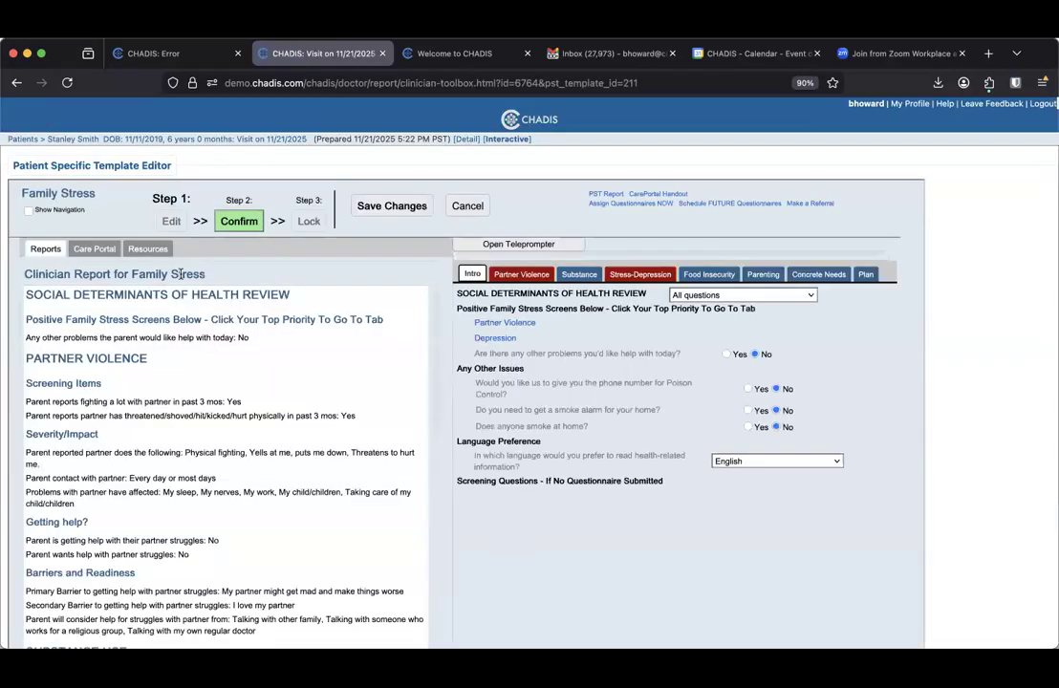
Scroll through the Clinician Report in the Family Stress template to review its findings
scroll(203, 488, "down", 10)
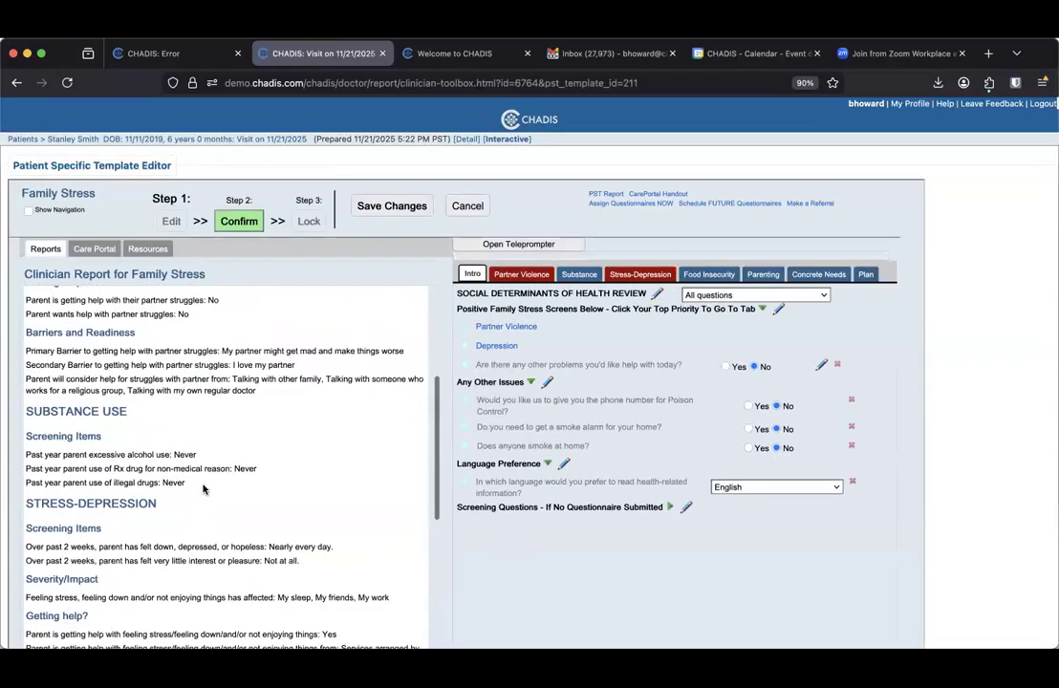
scroll(203, 488, "down", 5)
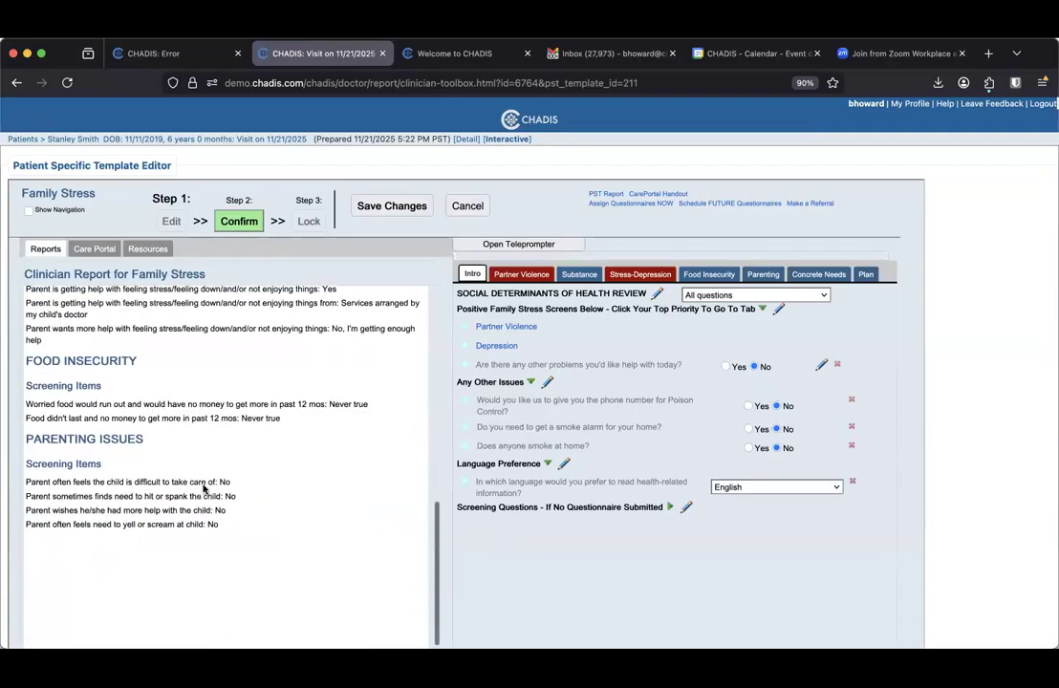
scroll(206, 488, "up", 10)
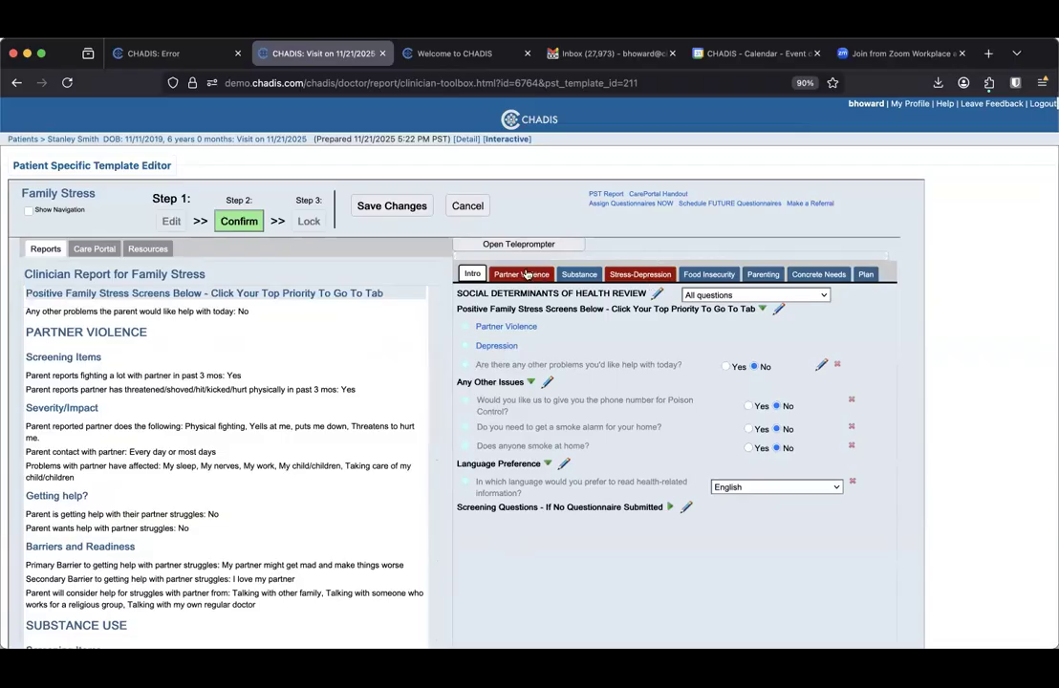
scroll(300, 354, "up", 2)
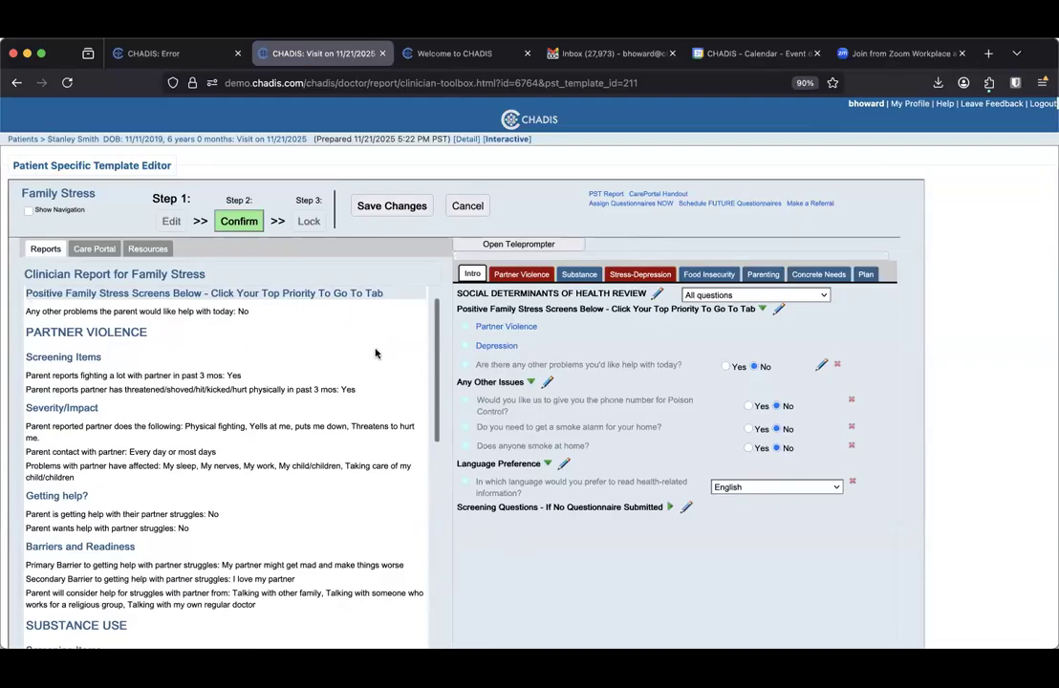
Inspect the enlarged Partner Violence barrier graphic, then request confirmation of the template
left_click(524, 275)
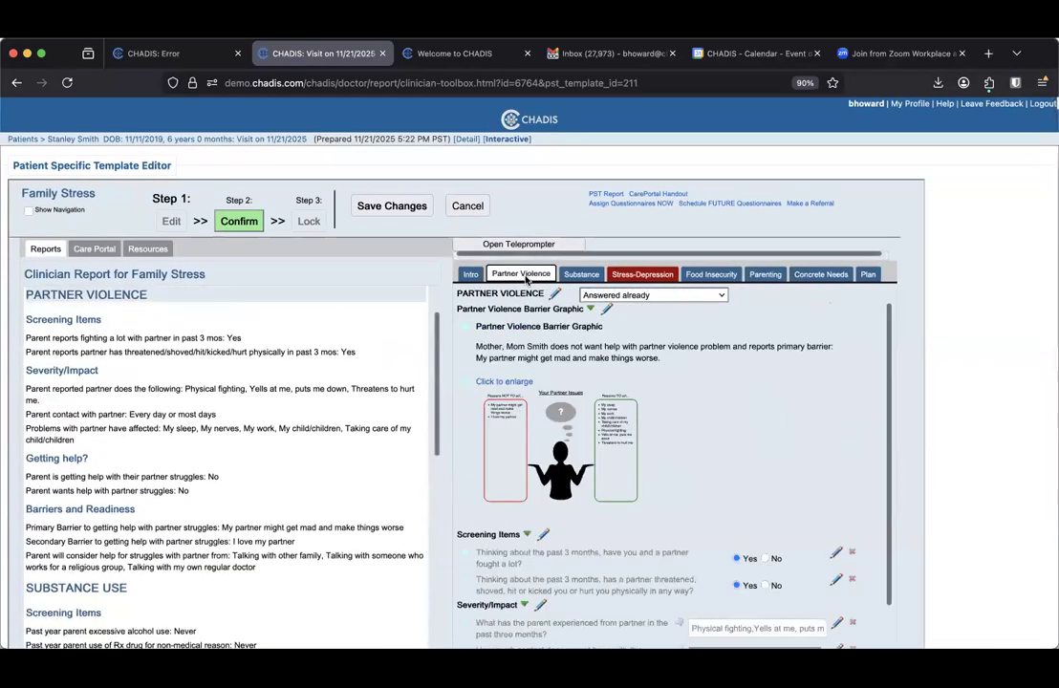
left_click(516, 384)
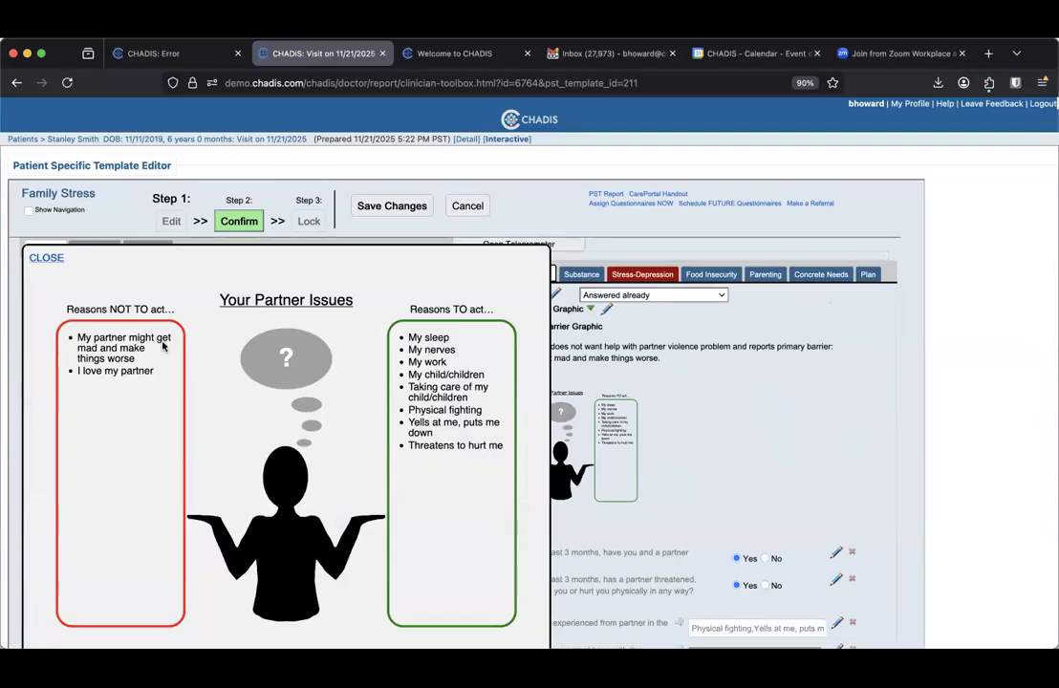
left_click(46, 258)
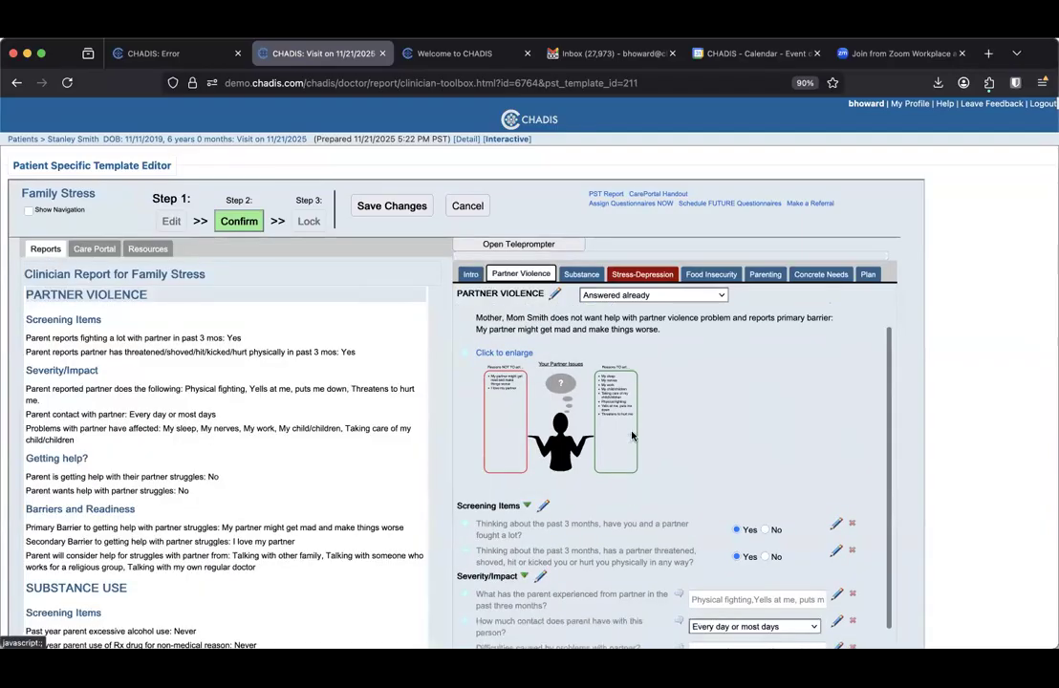
scroll(630, 436, "down", 3)
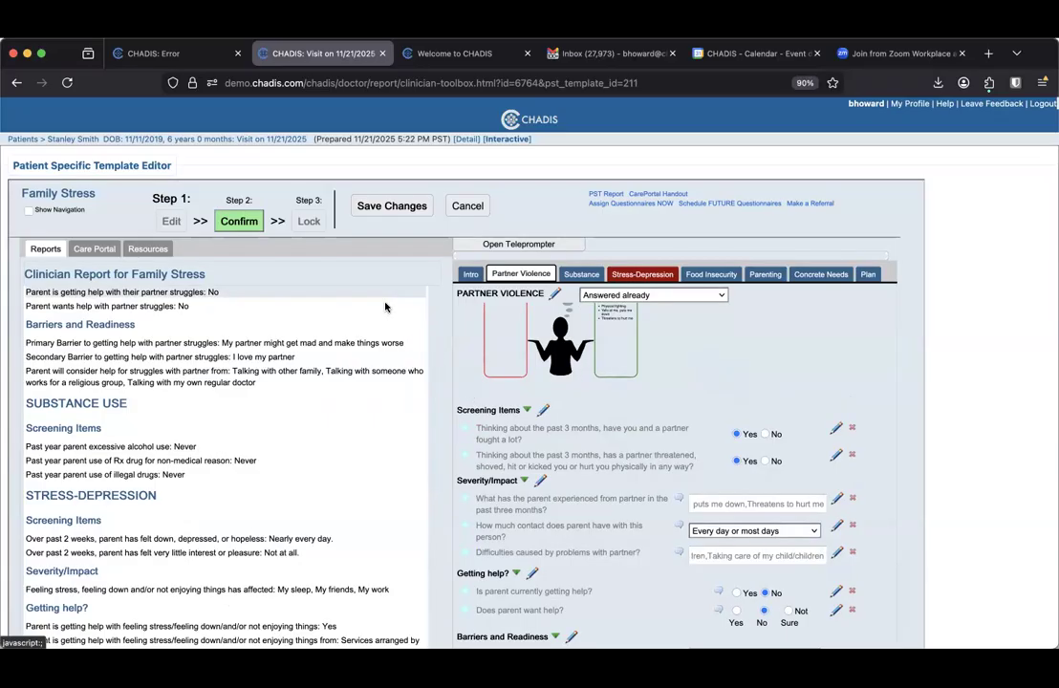
left_click(239, 222)
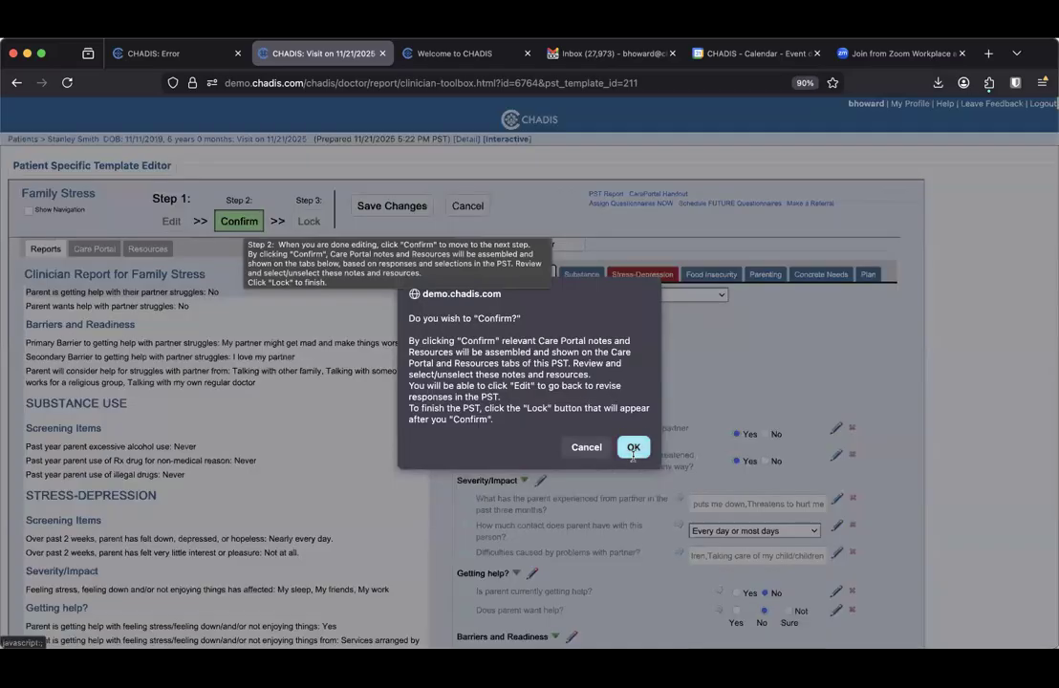
Accept the confirmation and show the Memory Book Resources: Safety Plan For Victims and House of Ruth
left_click(634, 449)
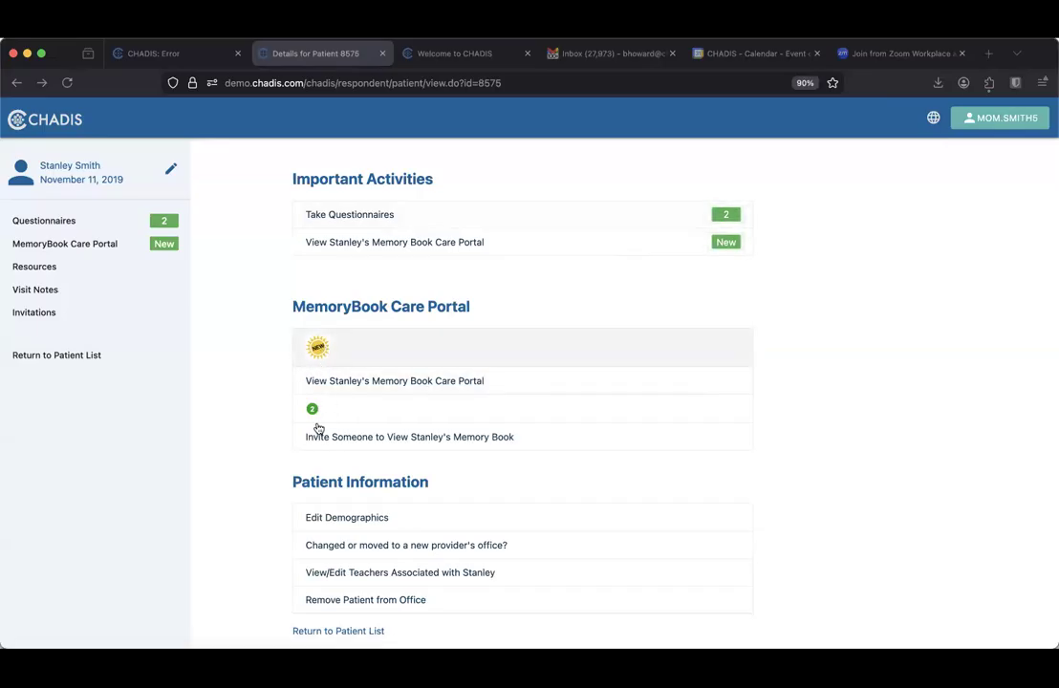
left_click(383, 389)
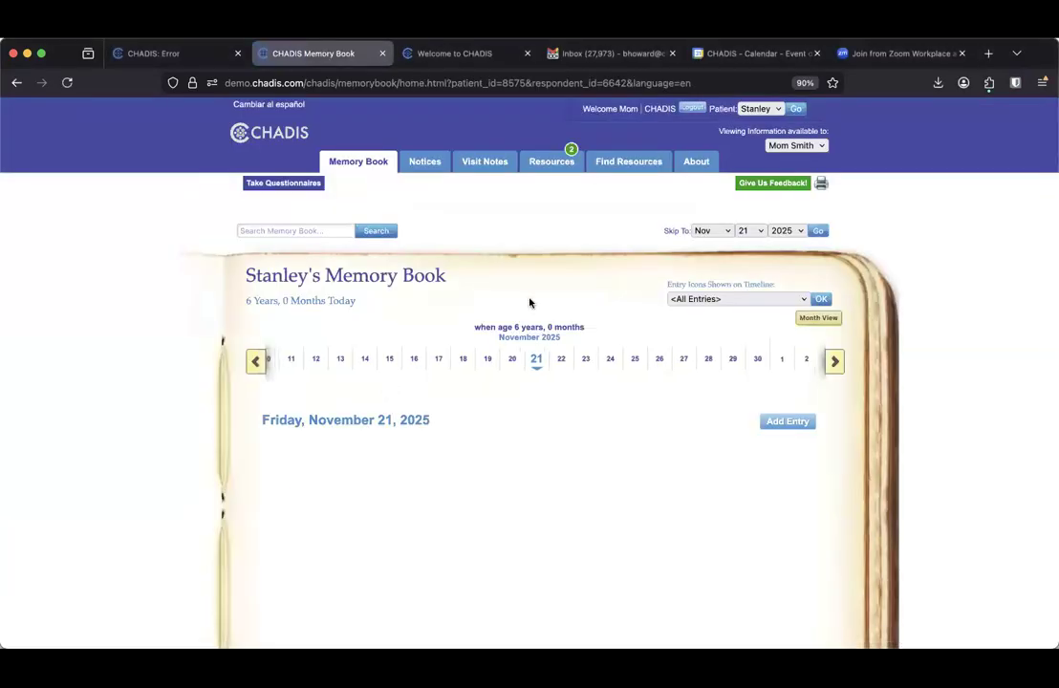
left_click(551, 161)
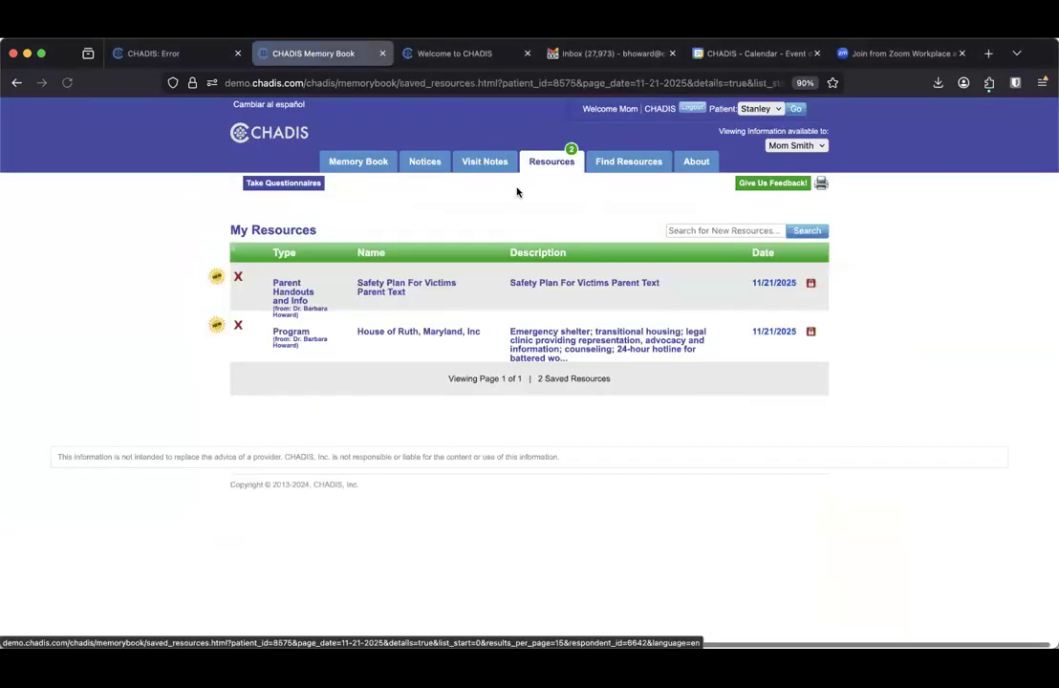